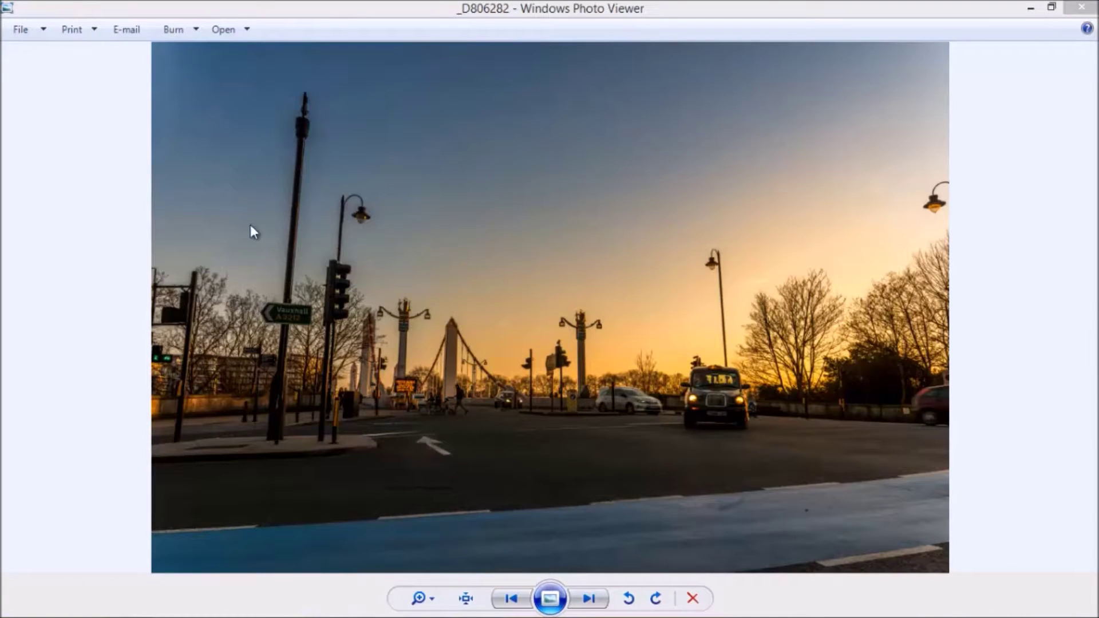
Step forward and back through the taxi frames _D806282–_D806288
left_click(595, 599)
left_click(590, 599)
left_click(587, 599)
left_click(589, 599)
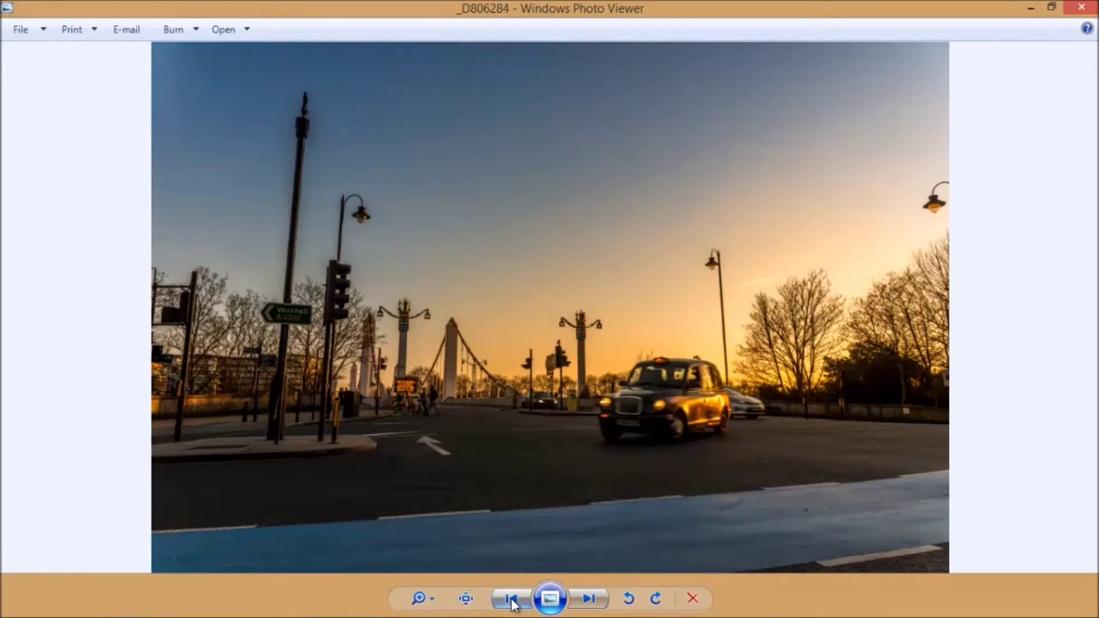
left_click(590, 600)
left_click(589, 606)
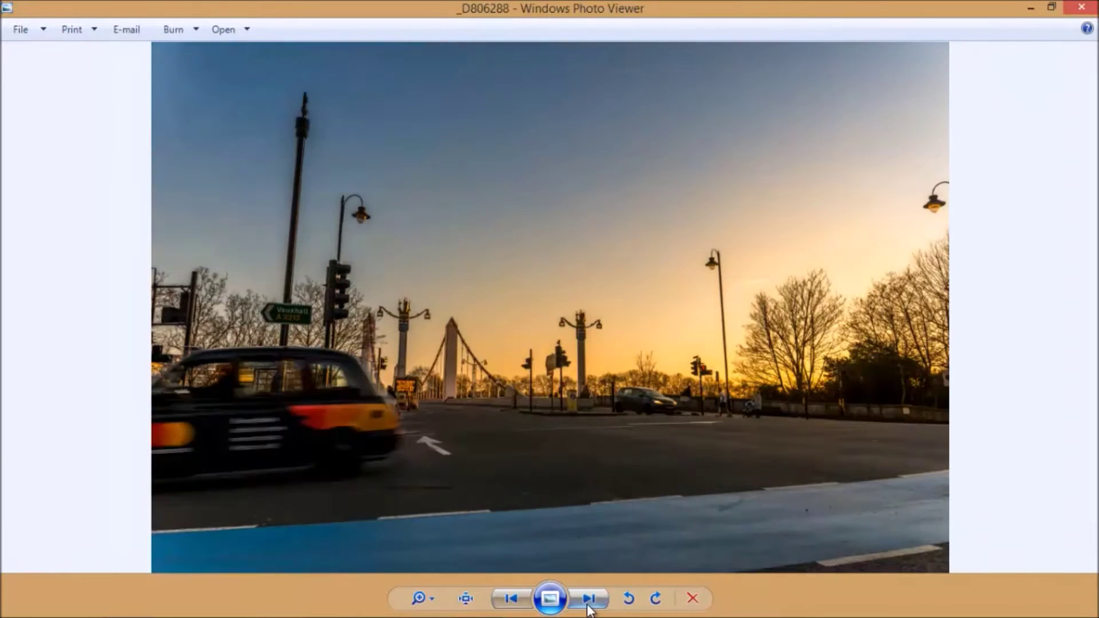
left_click(512, 598)
left_click(511, 599)
left_click(511, 598)
left_click(588, 600)
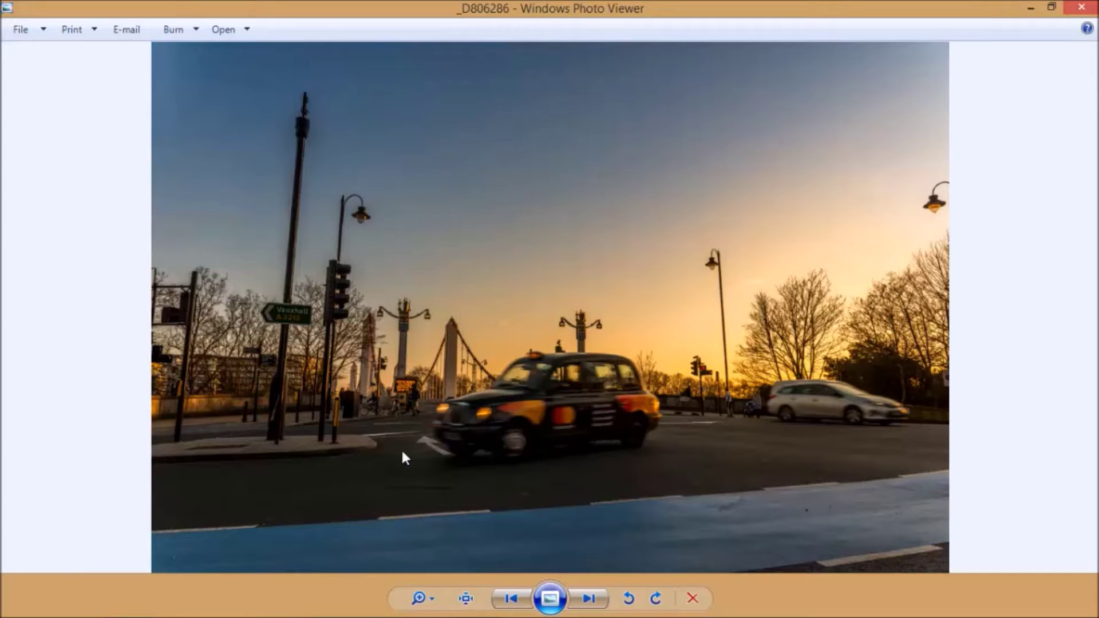
Return to frame _D806284 with the taxi mid-road, then close Windows Photo Viewer
left_click(519, 599)
left_click(520, 599)
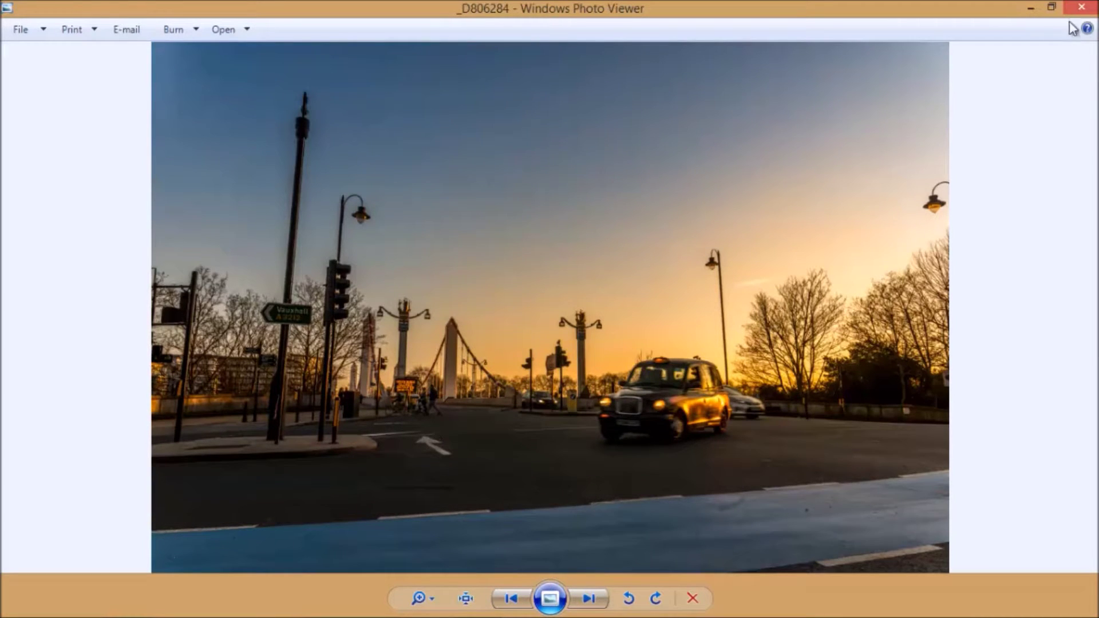
left_click(1081, 9)
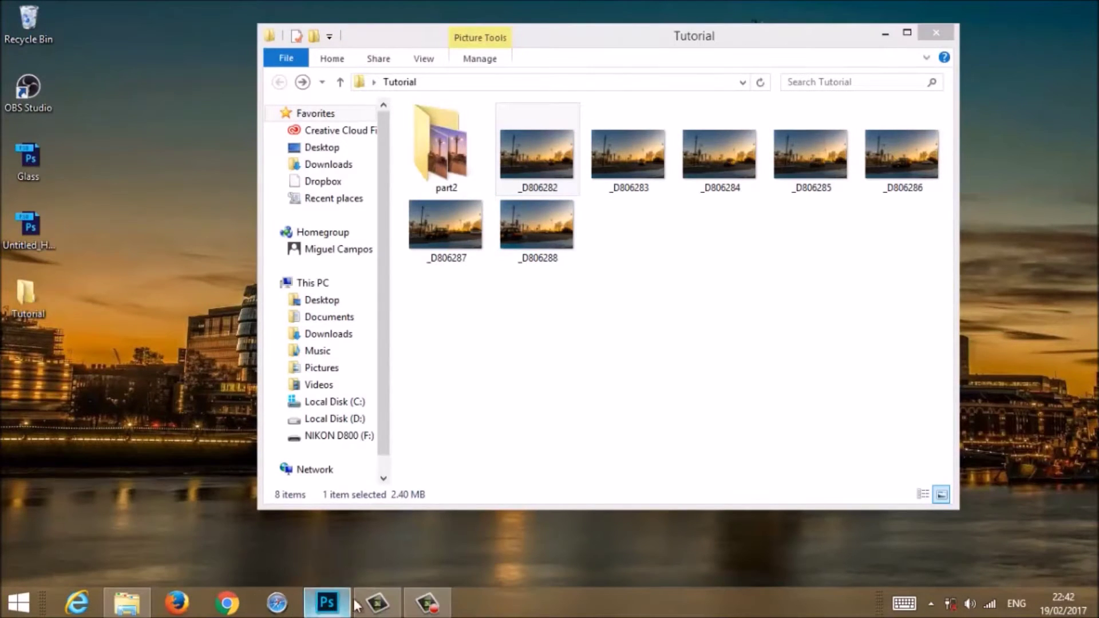
In Photoshop, start File > Scripts > Statistics and keep Median as the stack mode
left_click(329, 600)
left_click(44, 8)
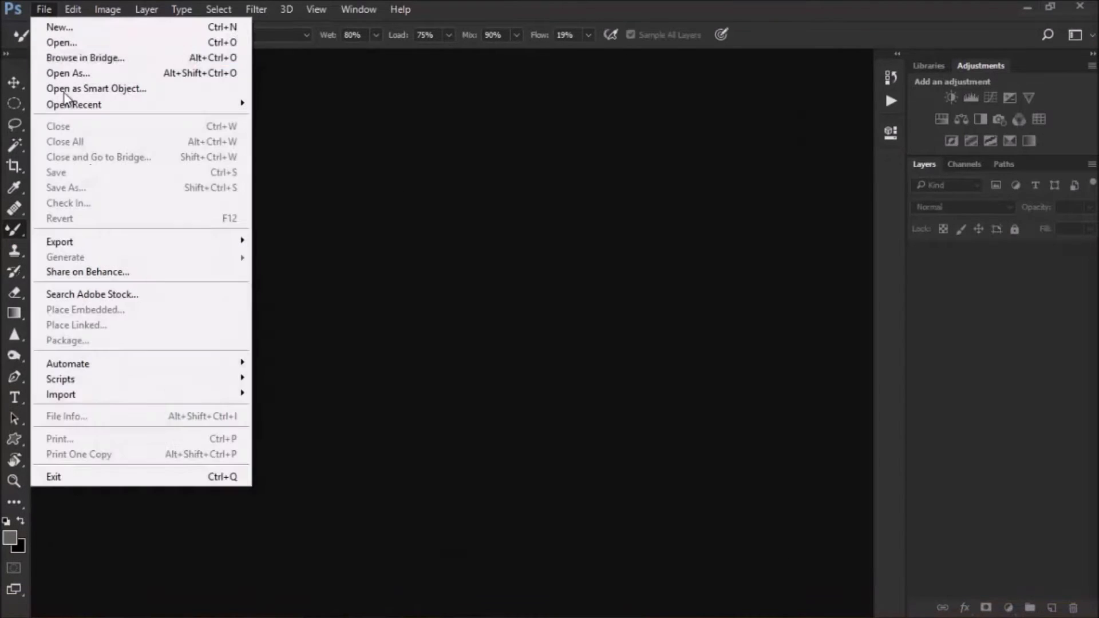
mouse_move(142, 396)
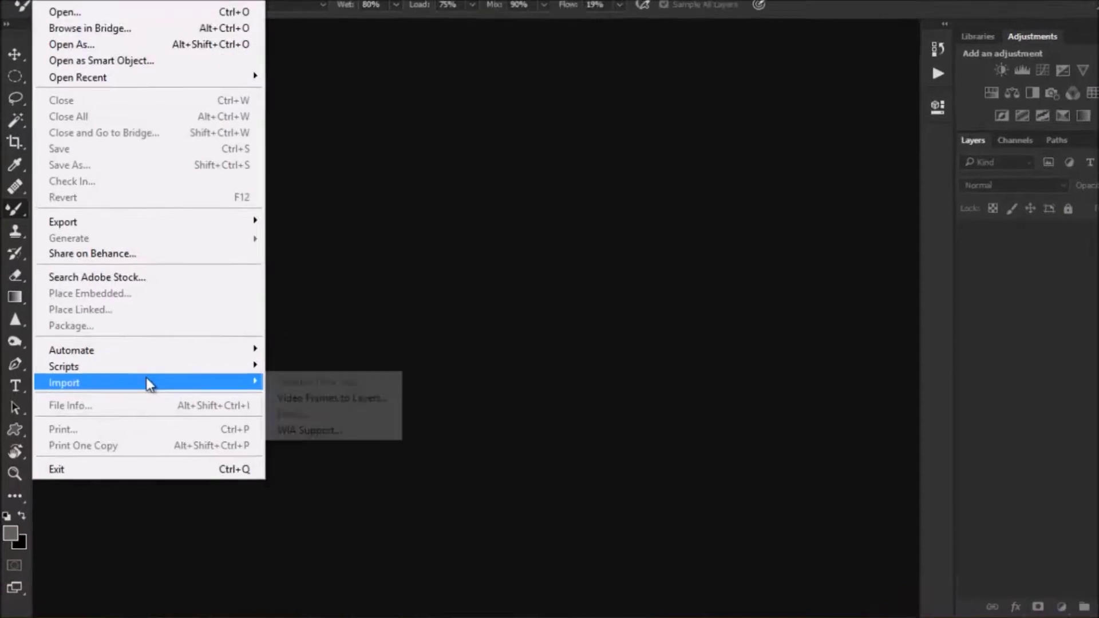
mouse_move(144, 368)
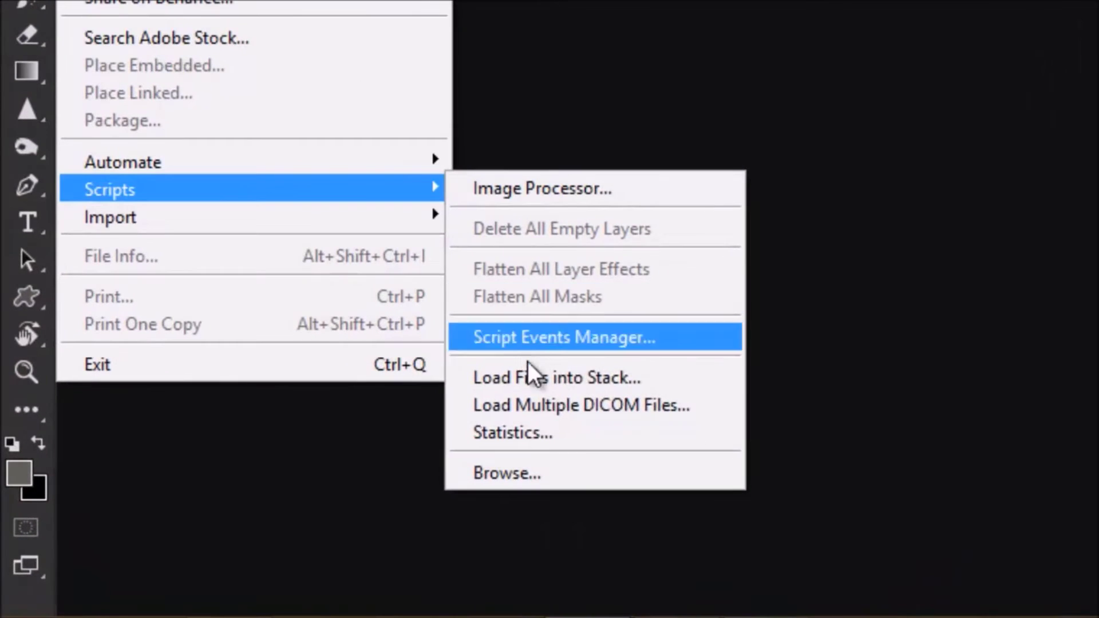
left_click(331, 512)
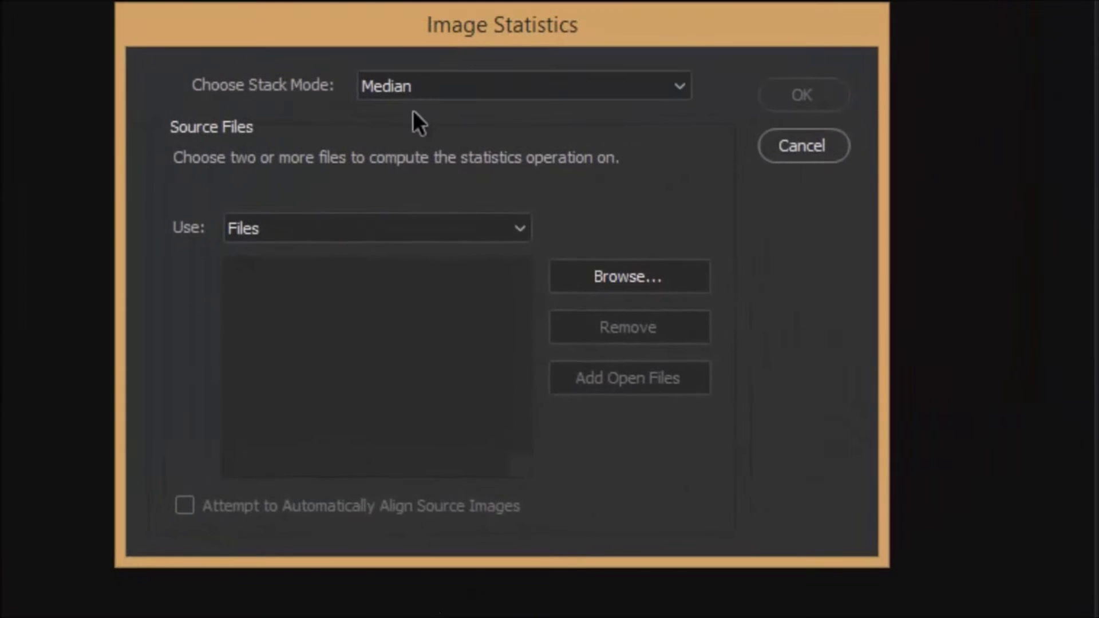
left_click(434, 86)
left_click(435, 86)
Add the seven frames _D806282–_D806288 as sources, enable Auto-Align, and run the stack
left_click(260, 226)
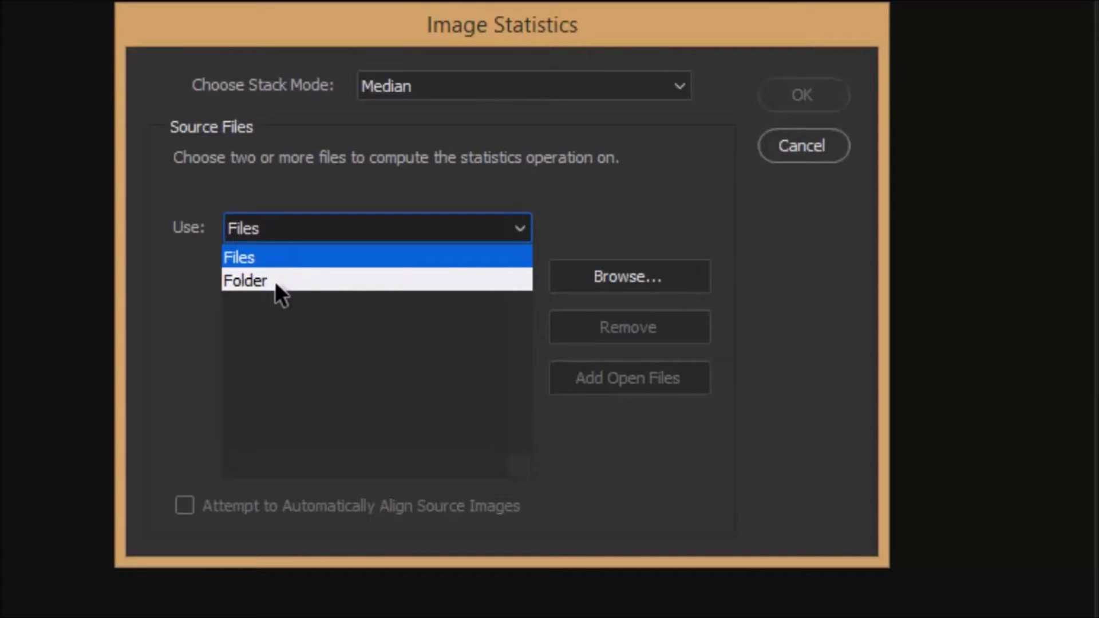
left_click(599, 278)
left_click(411, 202)
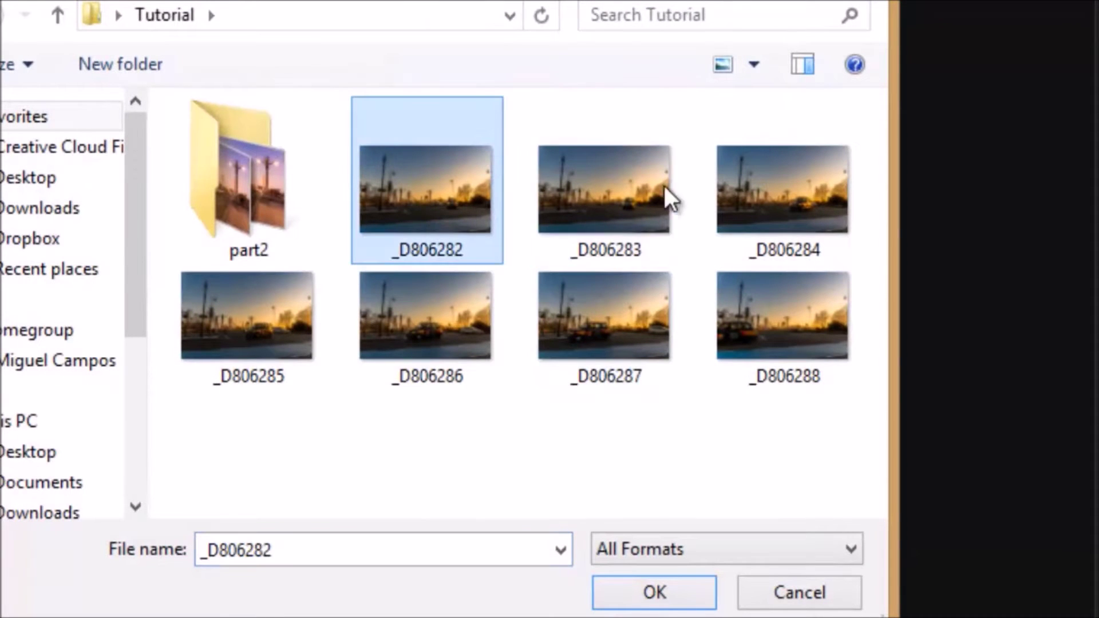
left_click(745, 312, "shift")
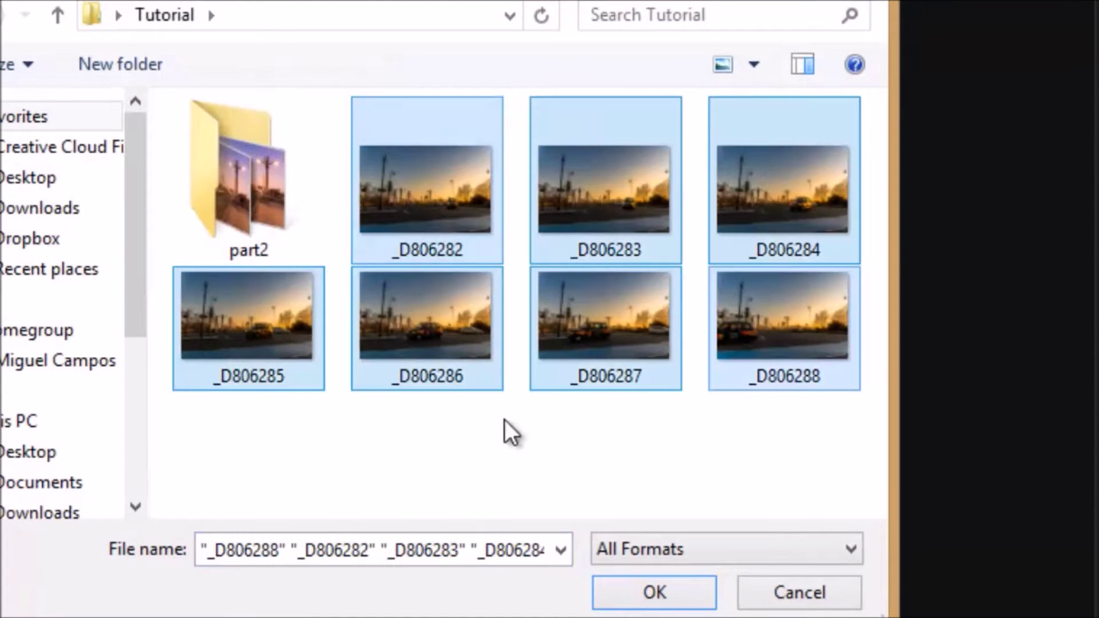
left_click(653, 589)
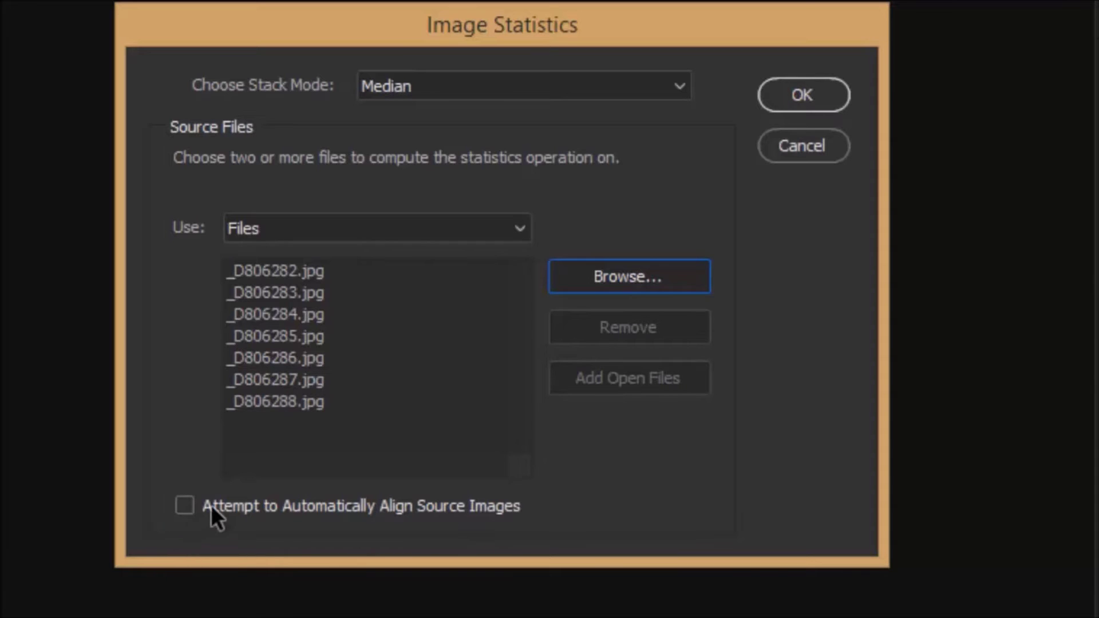
left_click(184, 506)
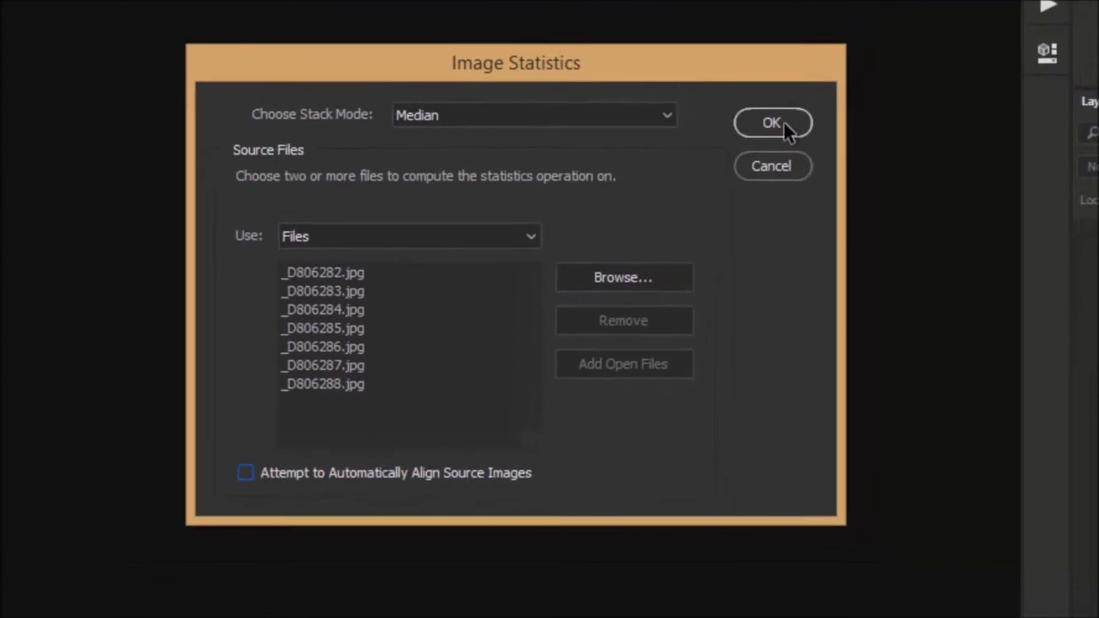
left_click(807, 96)
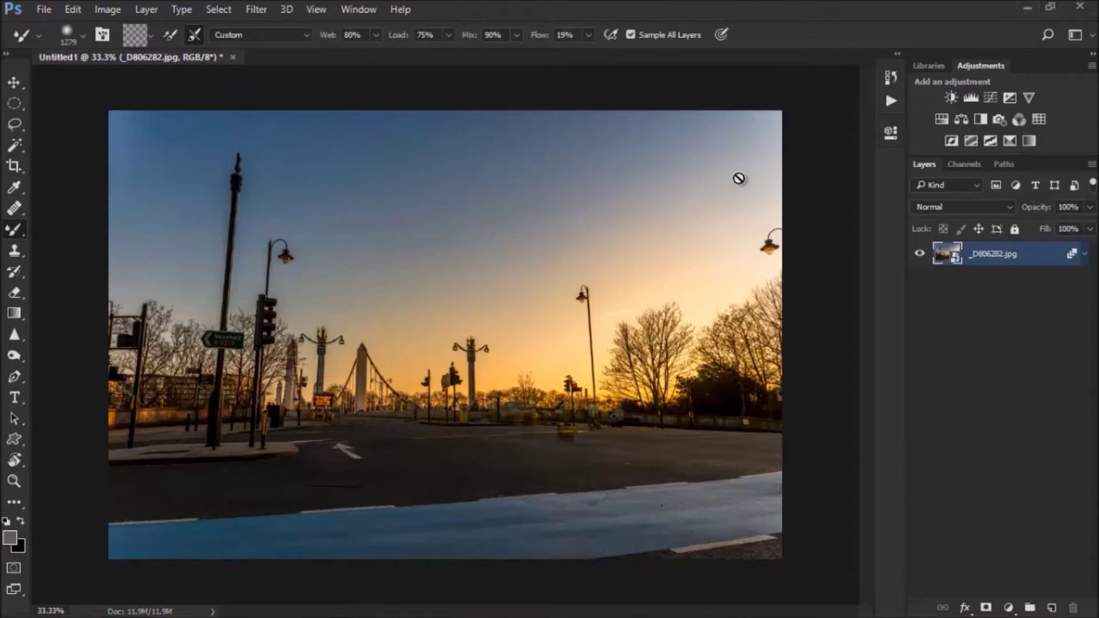
Zoom in and back out to inspect the median-stacked street with the taxi erased
scroll(568, 424, "up", 1)
scroll(568, 425, "up", 8)
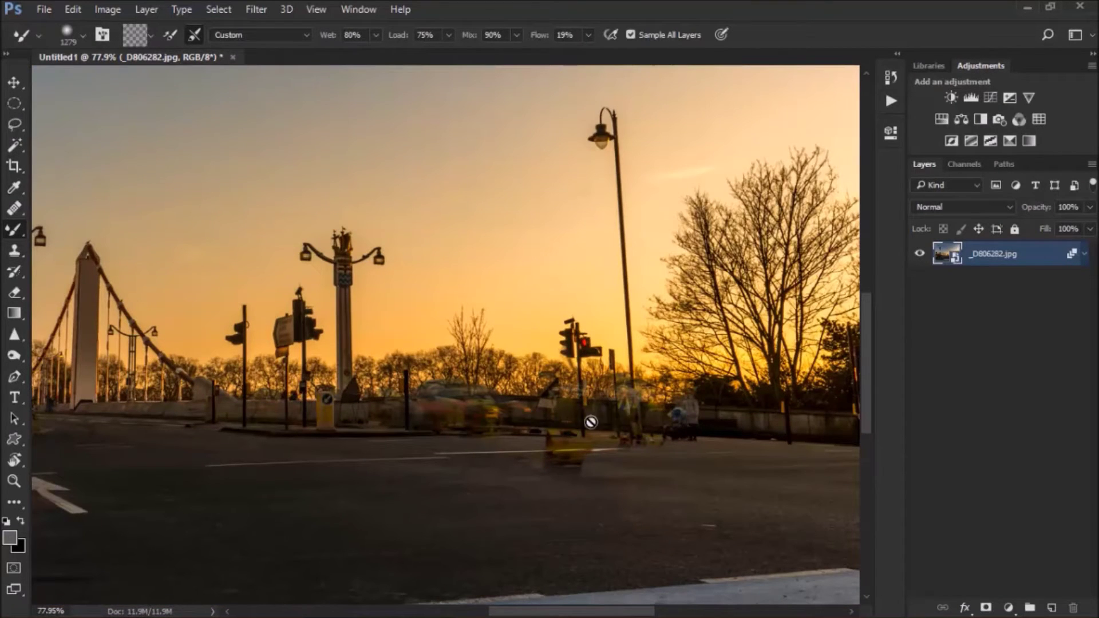
scroll(636, 431, "down", 5)
scroll(643, 433, "down", 3)
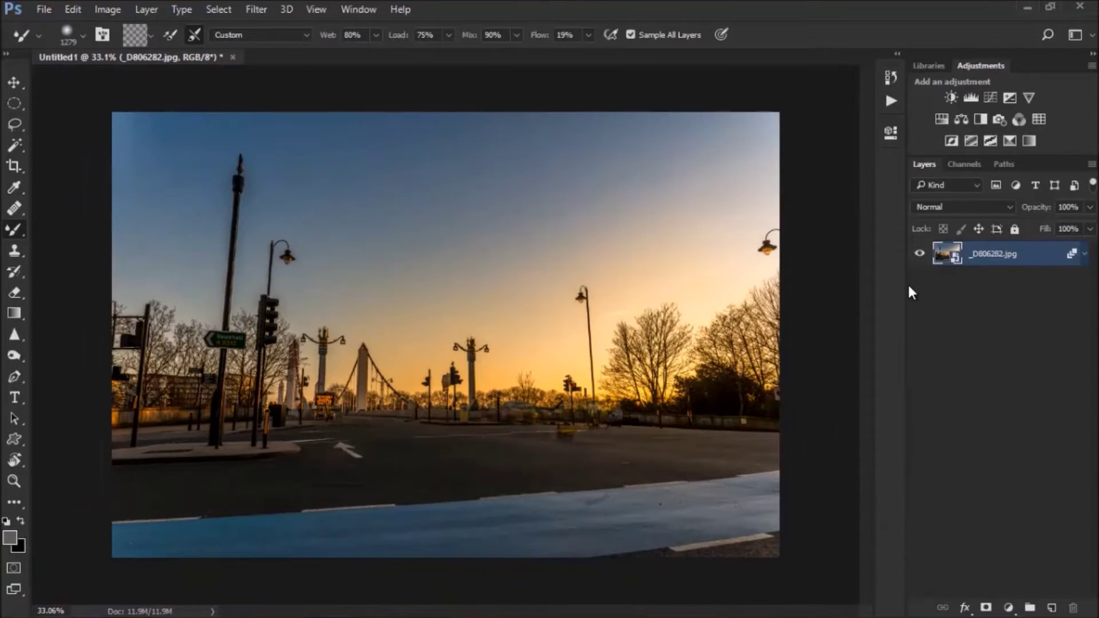
Hide frames _D806282–_D806284 inside the smart object and save the .psb
double_click(948, 253)
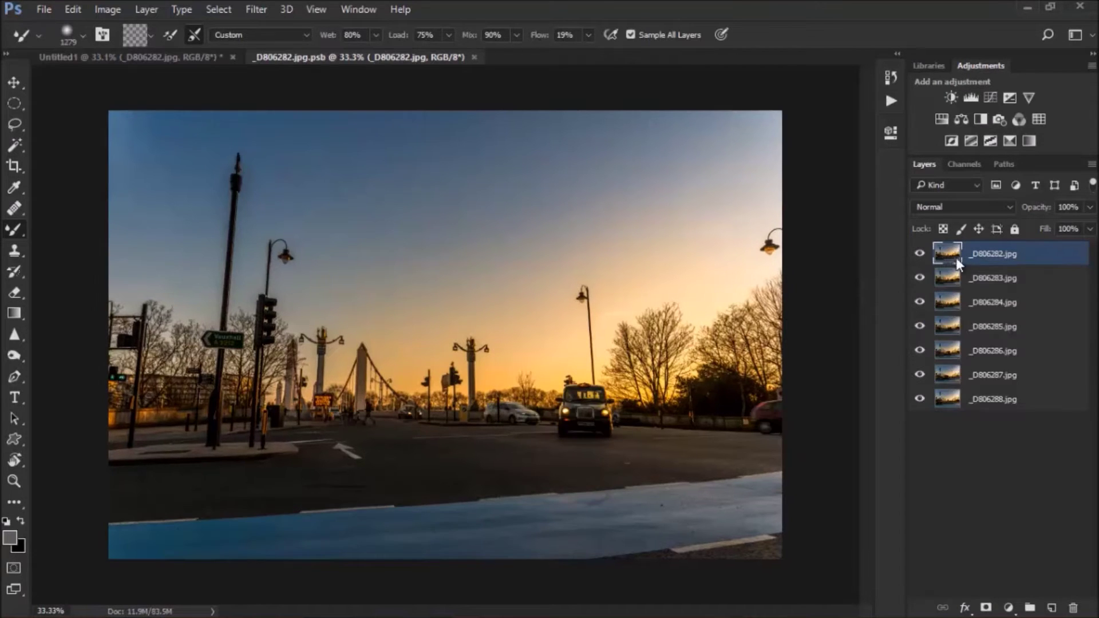
left_click(920, 255)
left_click(920, 278)
left_click(920, 302)
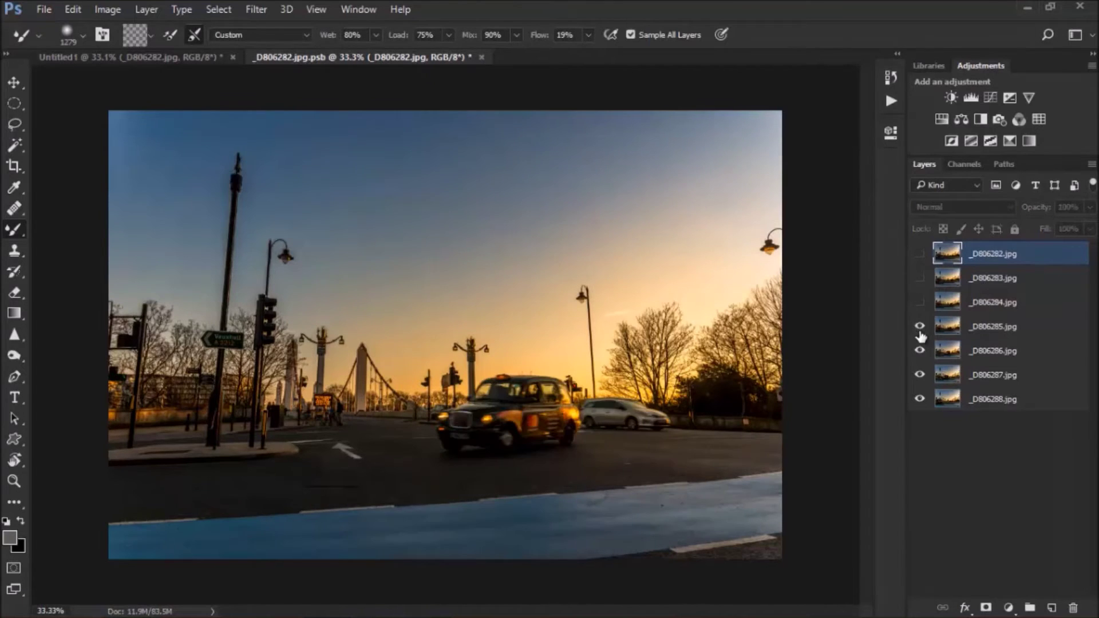
left_click(482, 57)
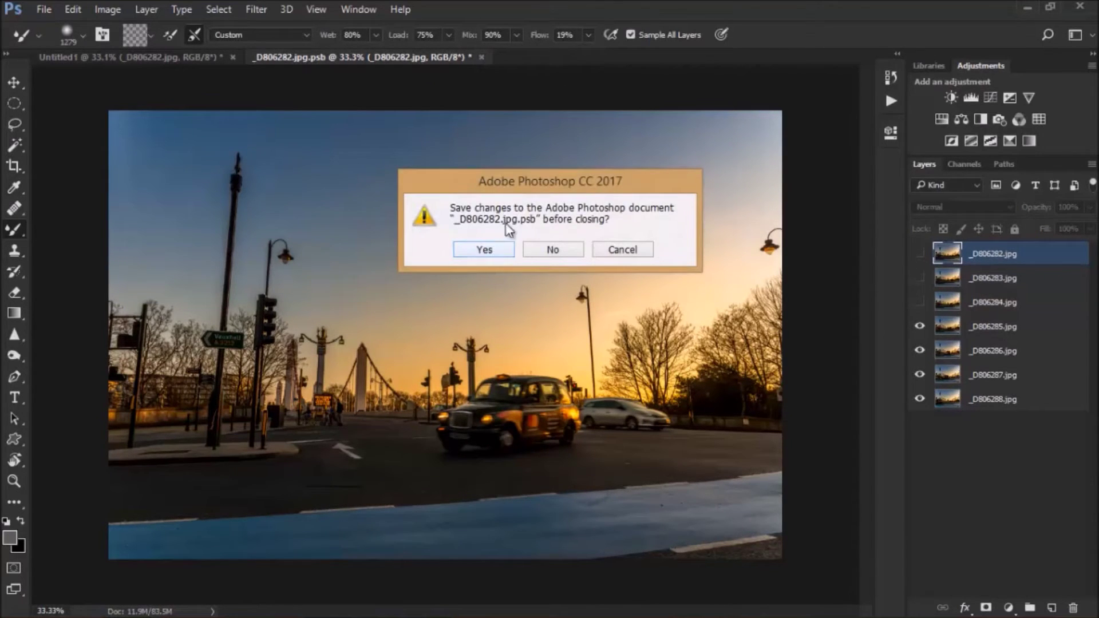
left_click(484, 250)
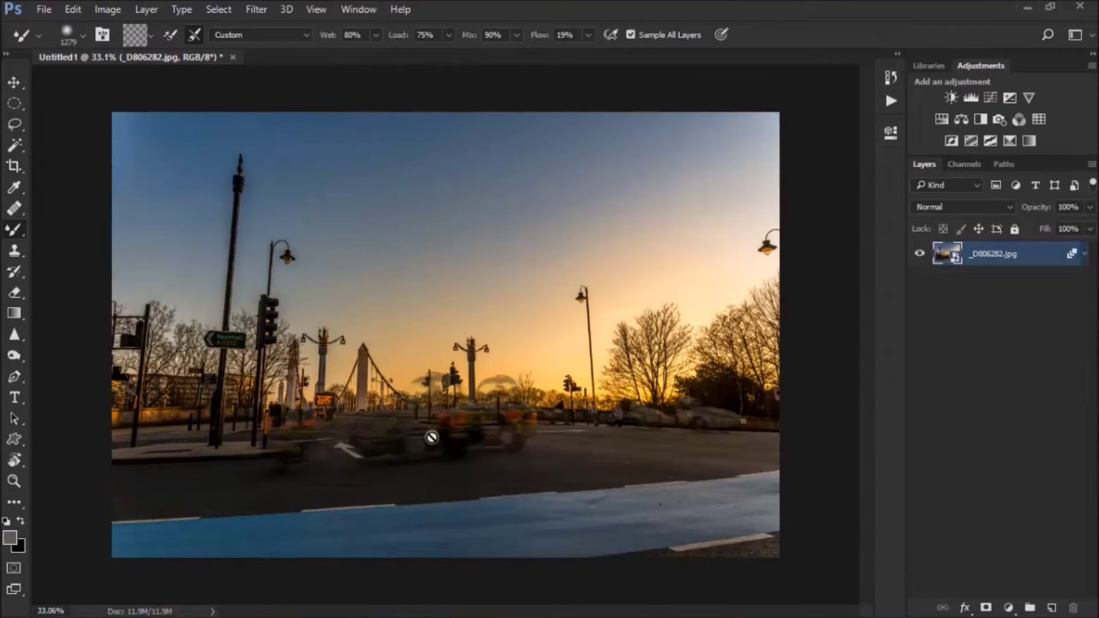
Make all seven frames visible again in the smart object, save it, and expand its Stack Mode: Median detail
double_click(961, 259)
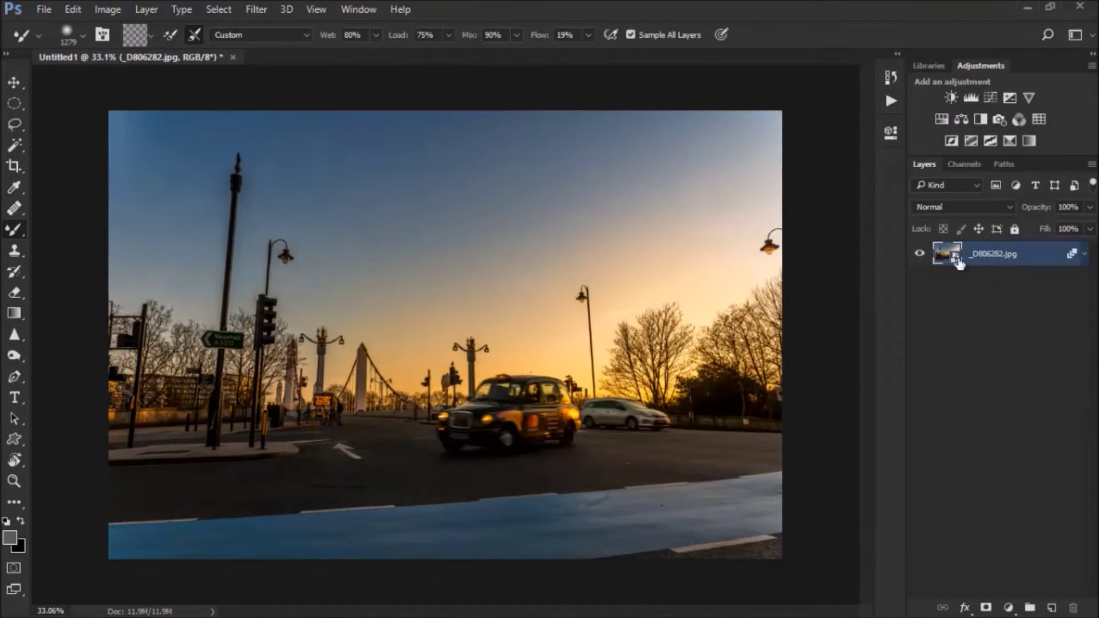
left_click(920, 253)
left_click(920, 255)
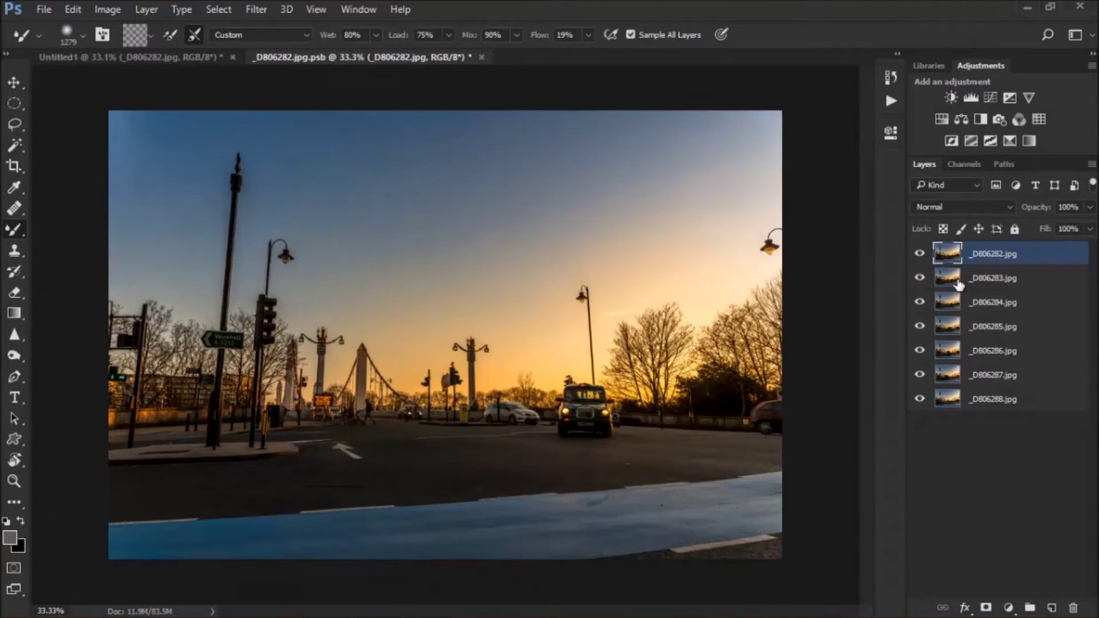
left_click(482, 57)
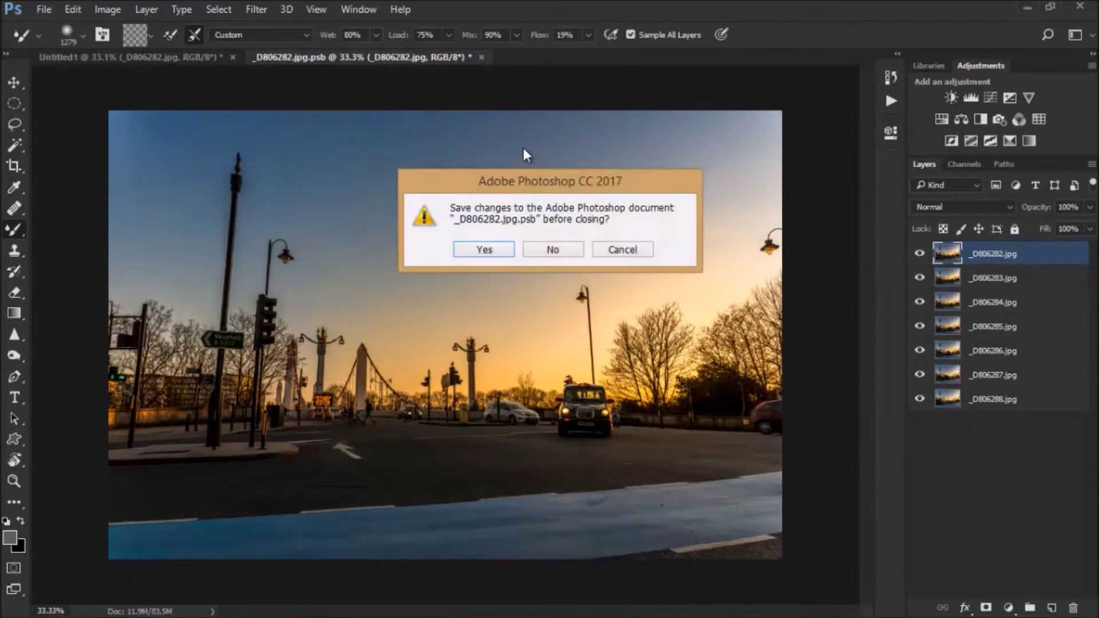
left_click(502, 255)
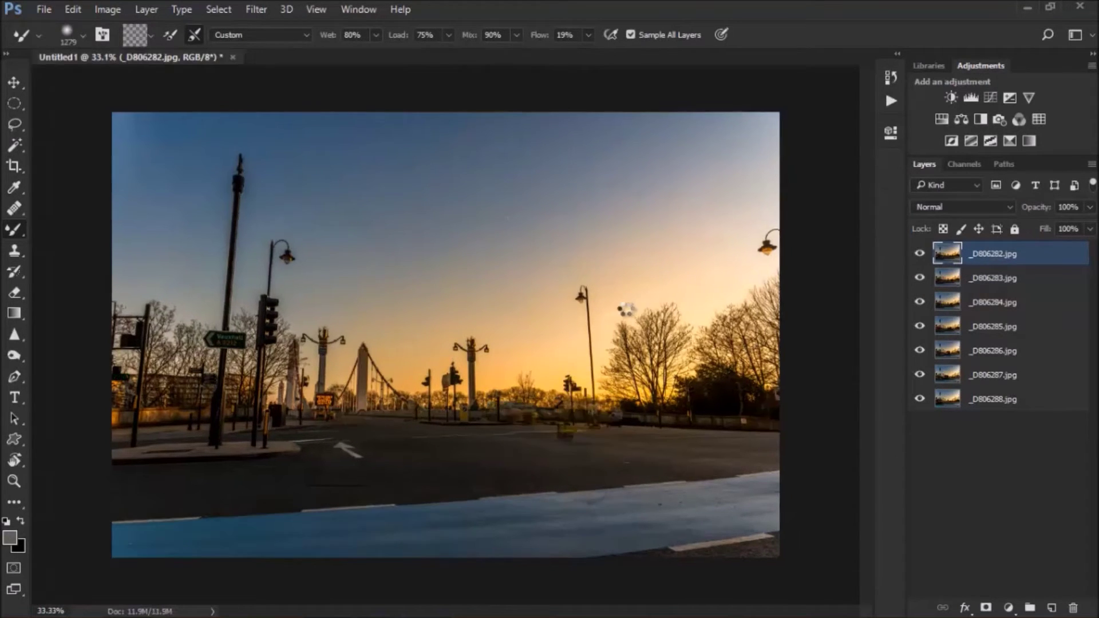
left_click(1084, 256)
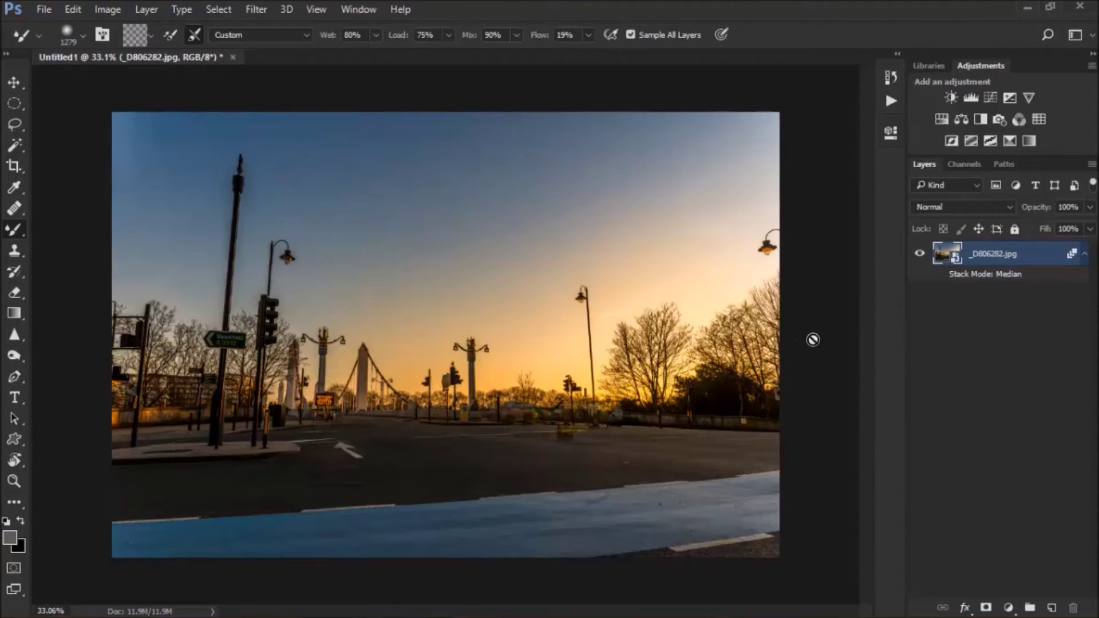
Minimize Photoshop and open the first bridge photo in the part2 folder
mouse_move(399, 613)
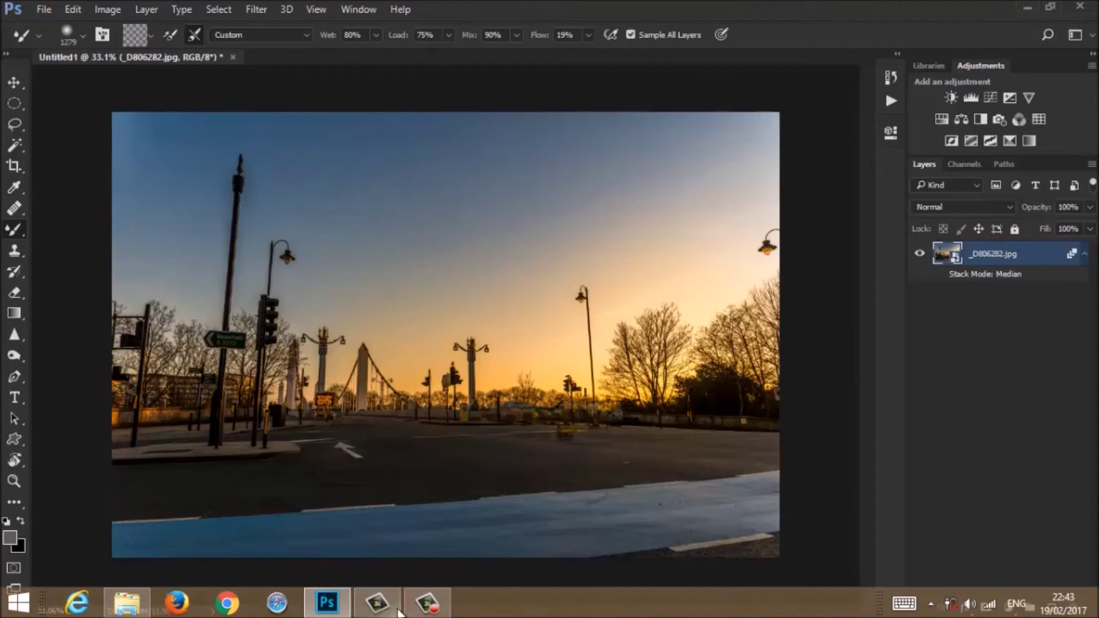
left_click(327, 603)
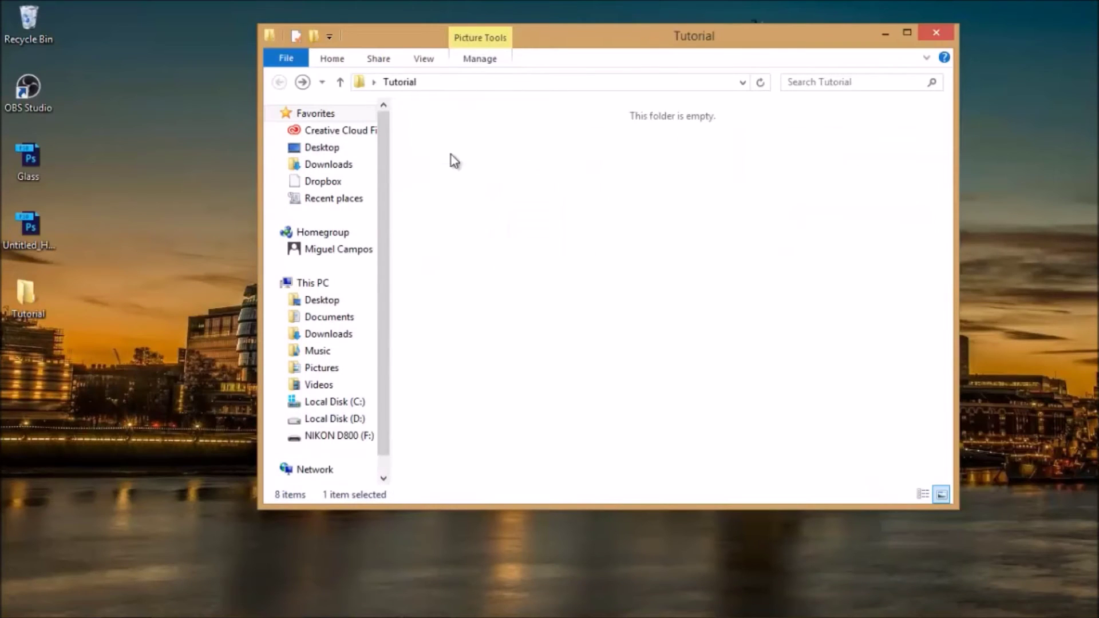
double_click(452, 133)
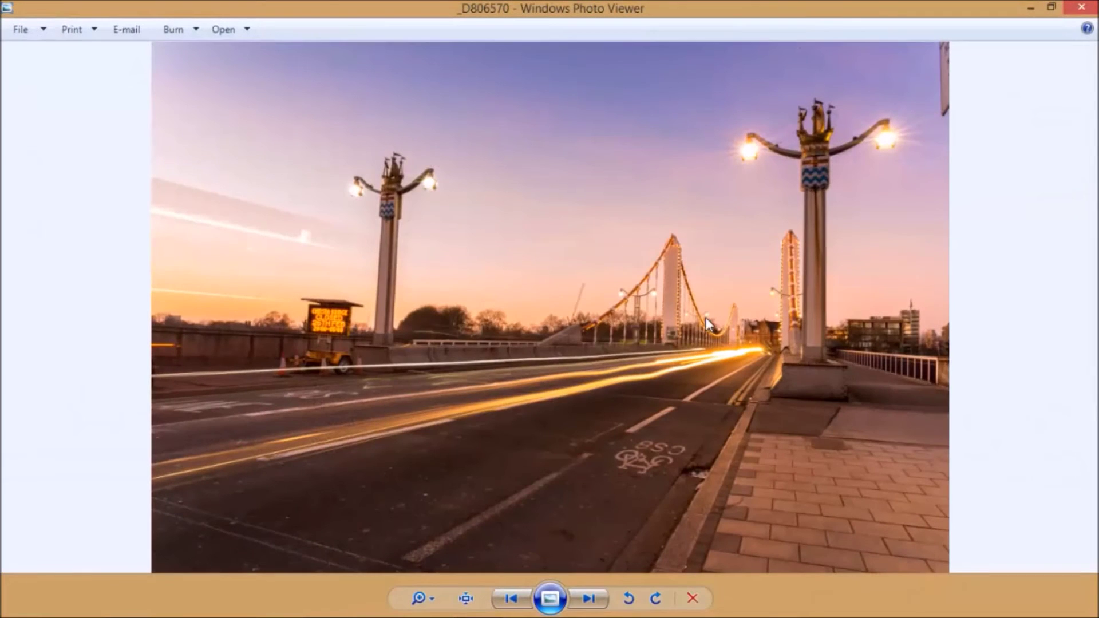
Step through all ten bridge frames to _D806582 and back to _D806570, then close the viewer
left_click(589, 599)
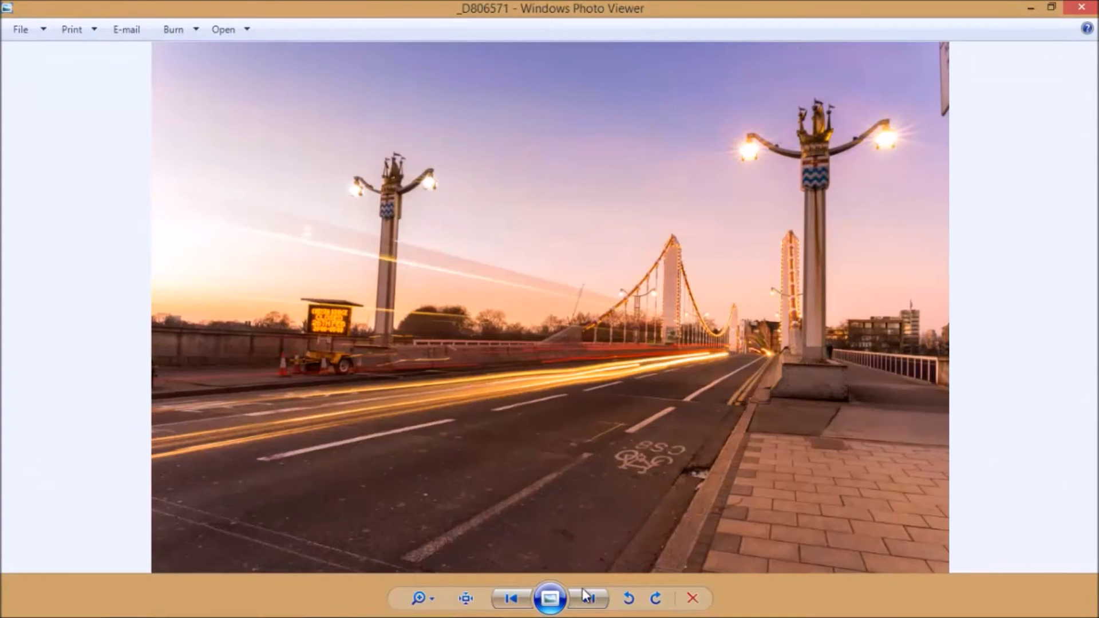
left_click(587, 597)
left_click(588, 599)
left_click(589, 601)
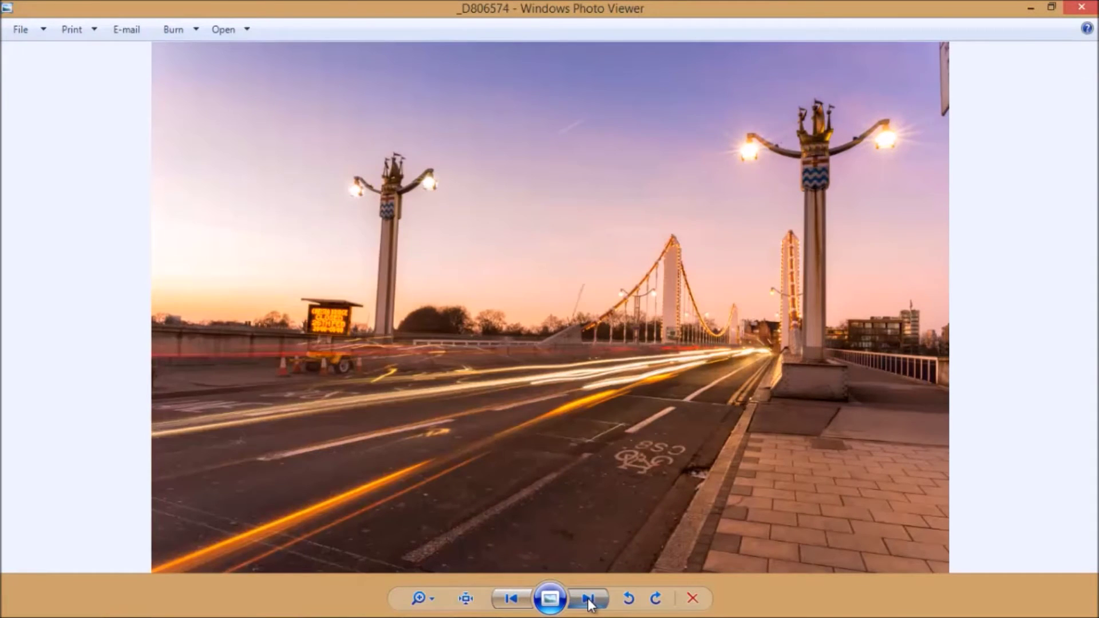
left_click(589, 601)
left_click(589, 601)
left_click(589, 601)
left_click(589, 601)
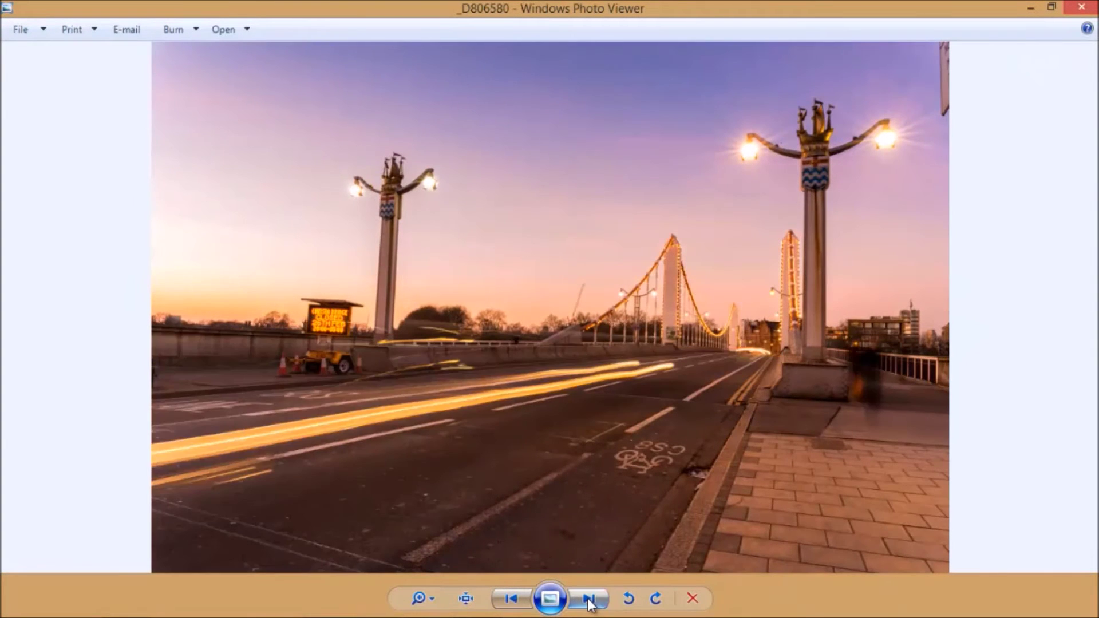
left_click(589, 601)
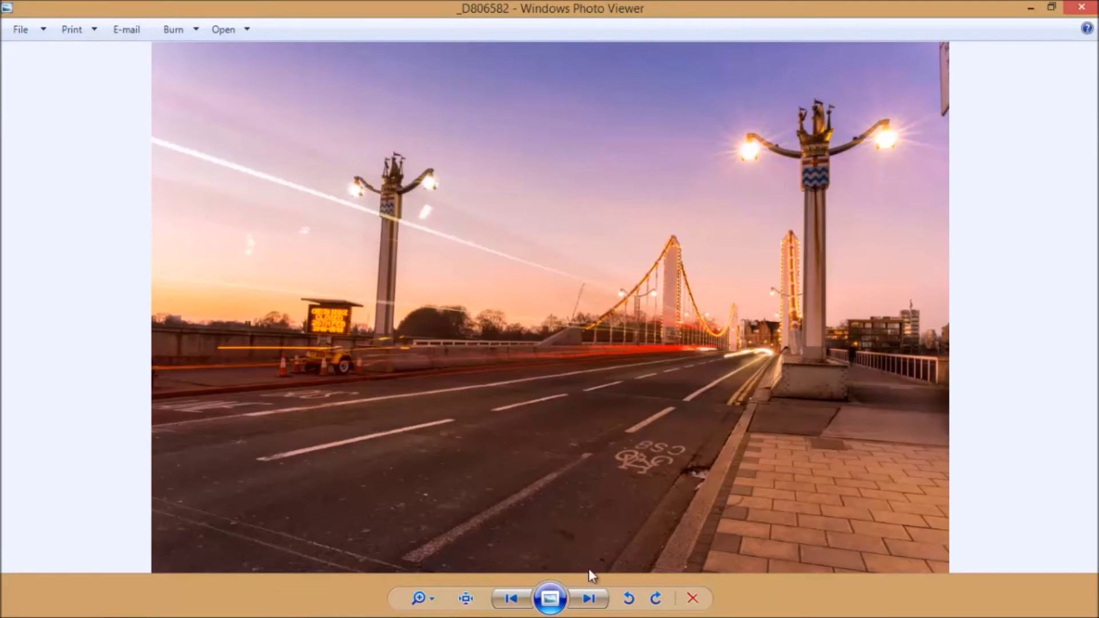
left_click(589, 599)
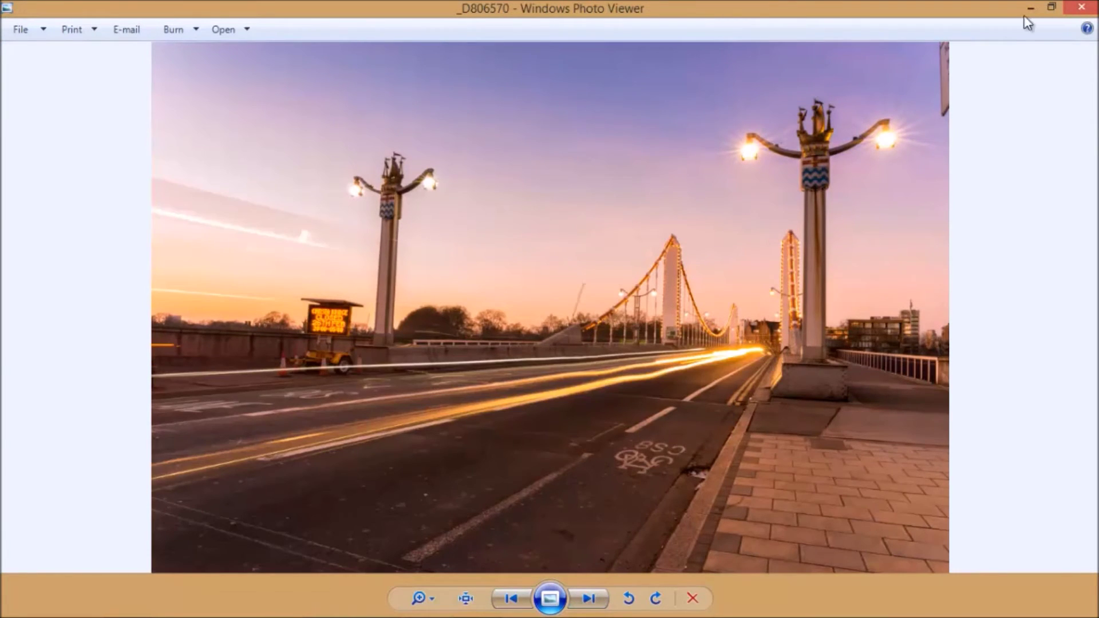
left_click(1081, 9)
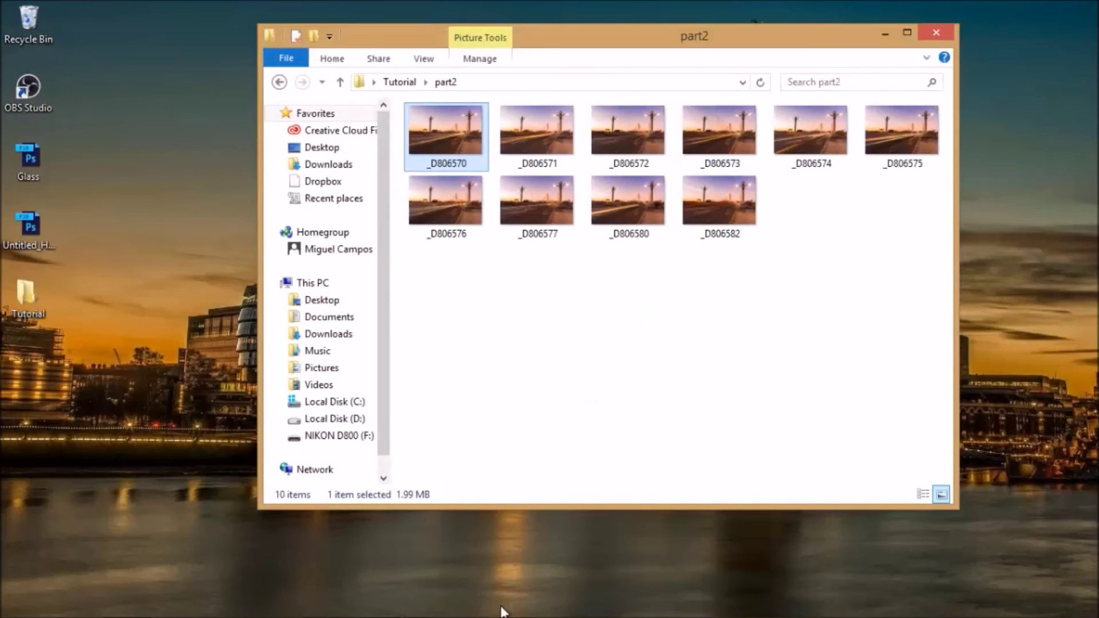
Close the Median stack document in Photoshop without saving
left_click(343, 607)
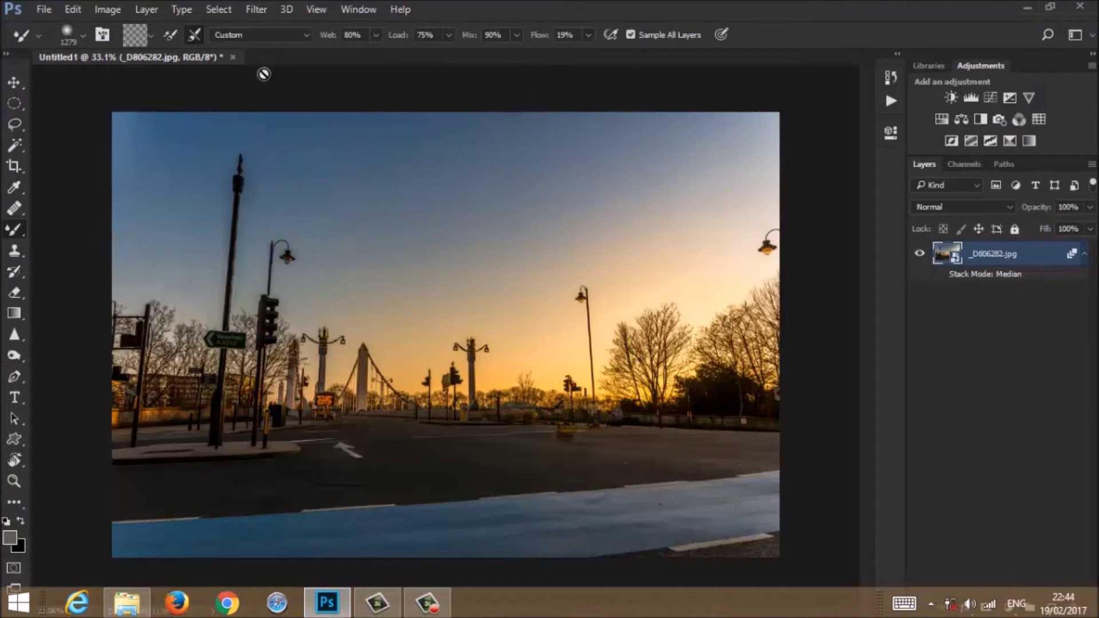
left_click(232, 56)
left_click(529, 246)
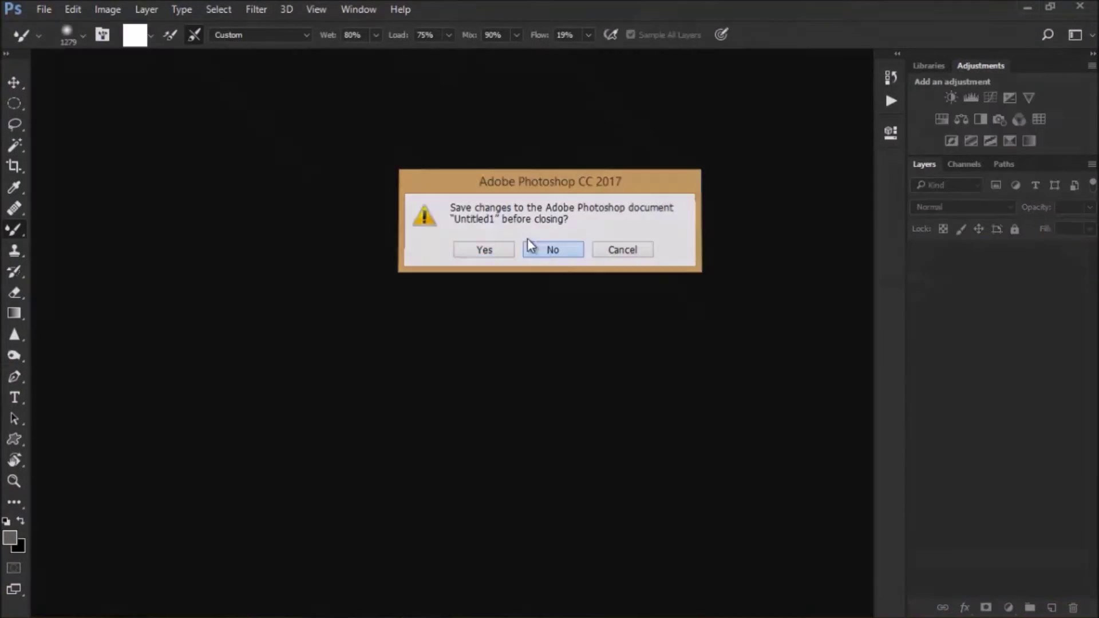
Open File > Scripts > Statistics and set the stack mode to Maximum
left_click(42, 9)
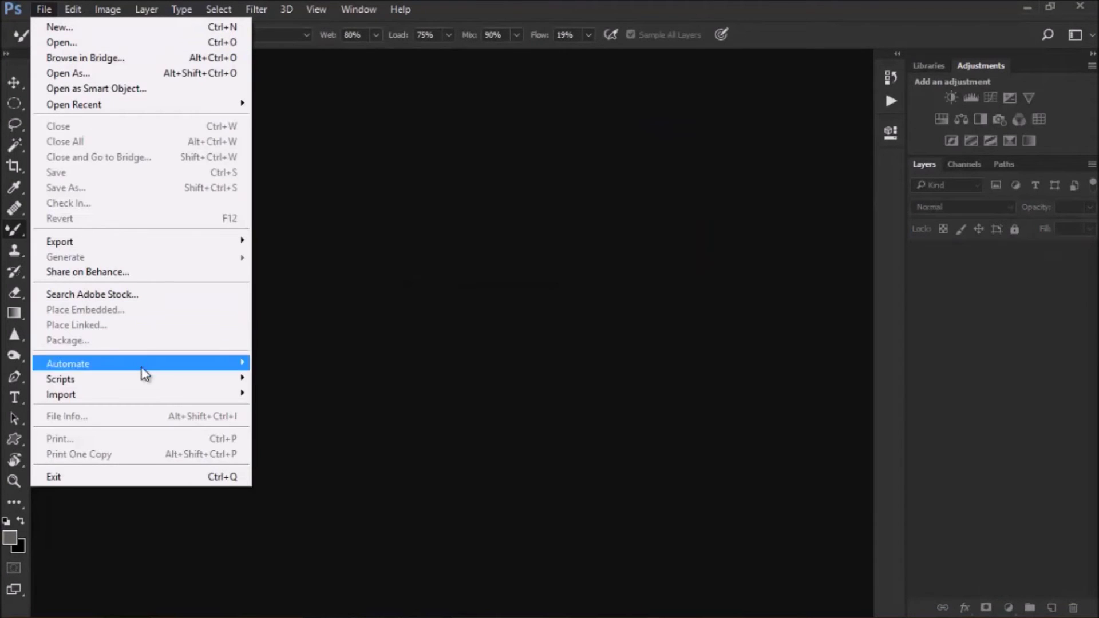
mouse_move(135, 375)
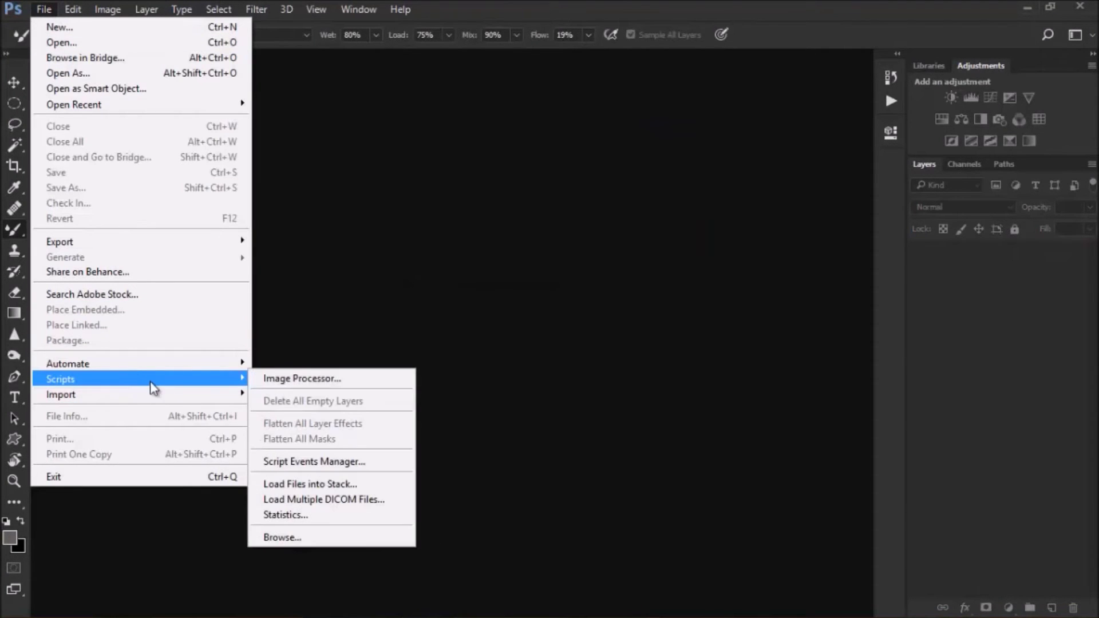
left_click(311, 510)
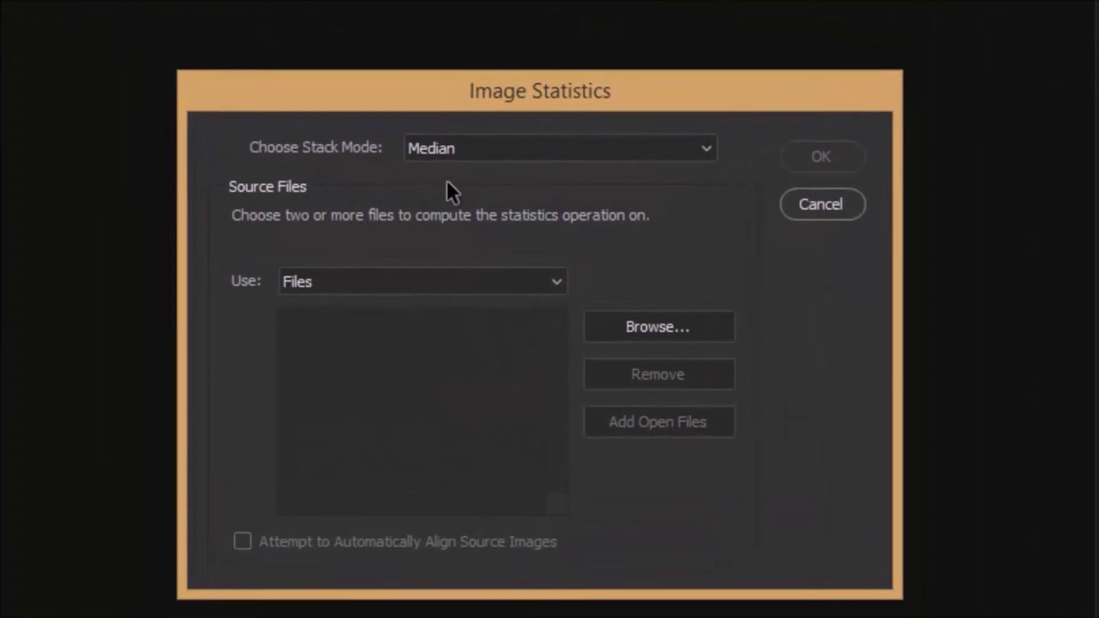
left_click(453, 148)
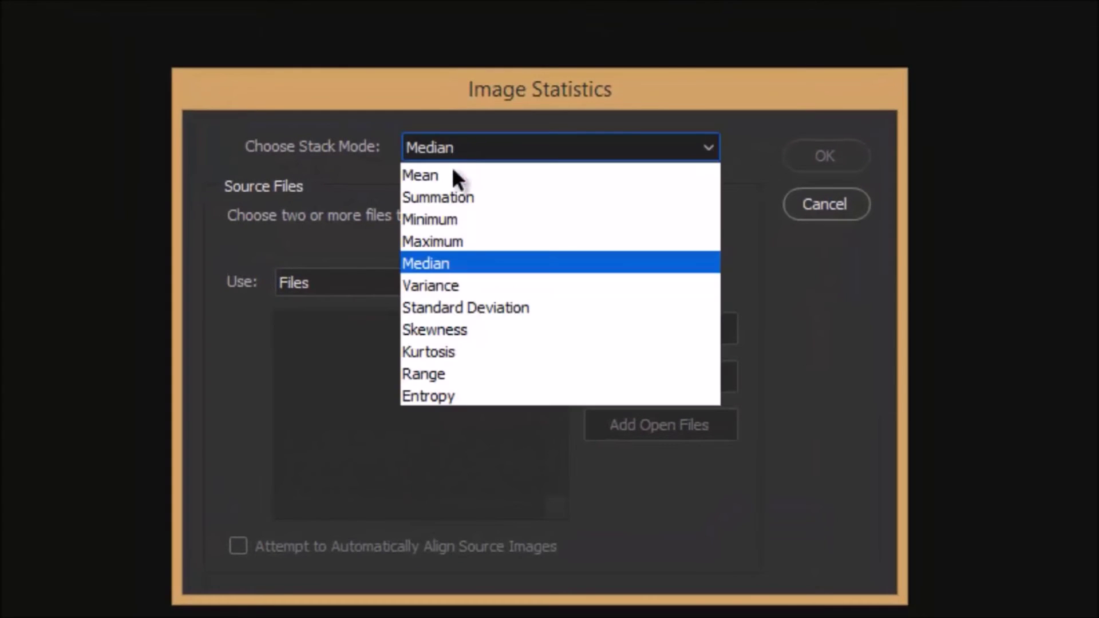
left_click(454, 240)
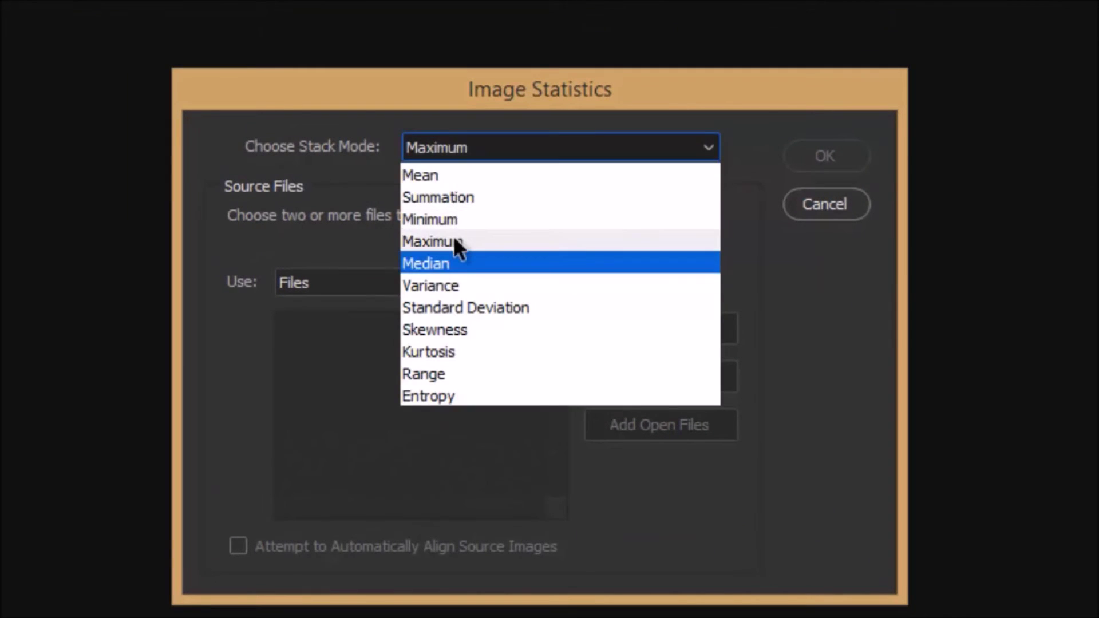
Select all ten part2 frames as source files and run the Maximum stack
left_click(667, 326)
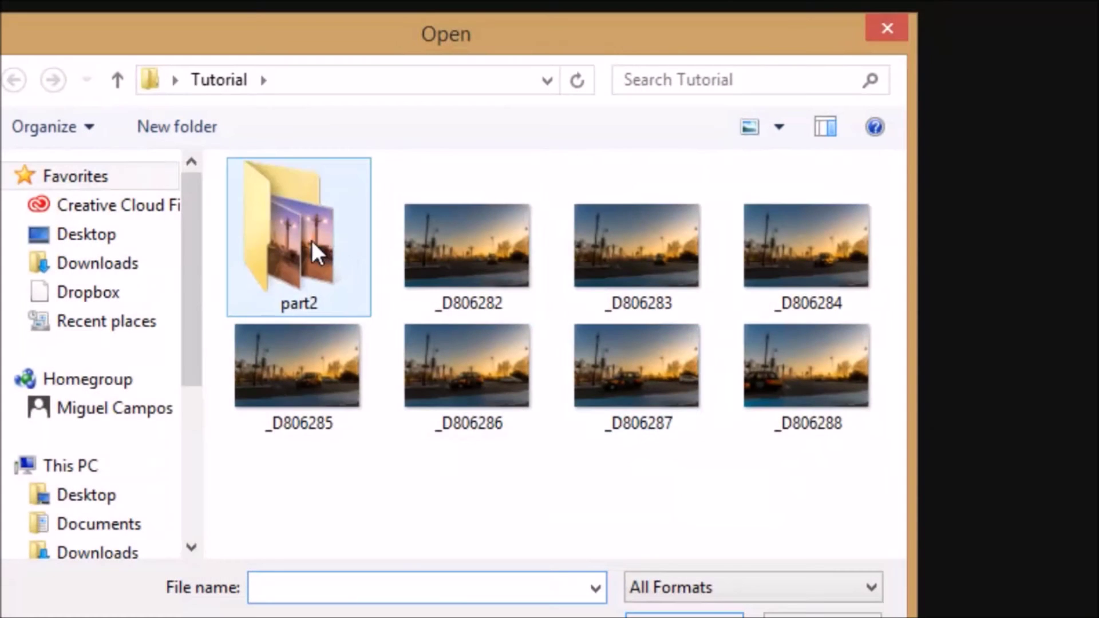
double_click(310, 239)
left_click(297, 229)
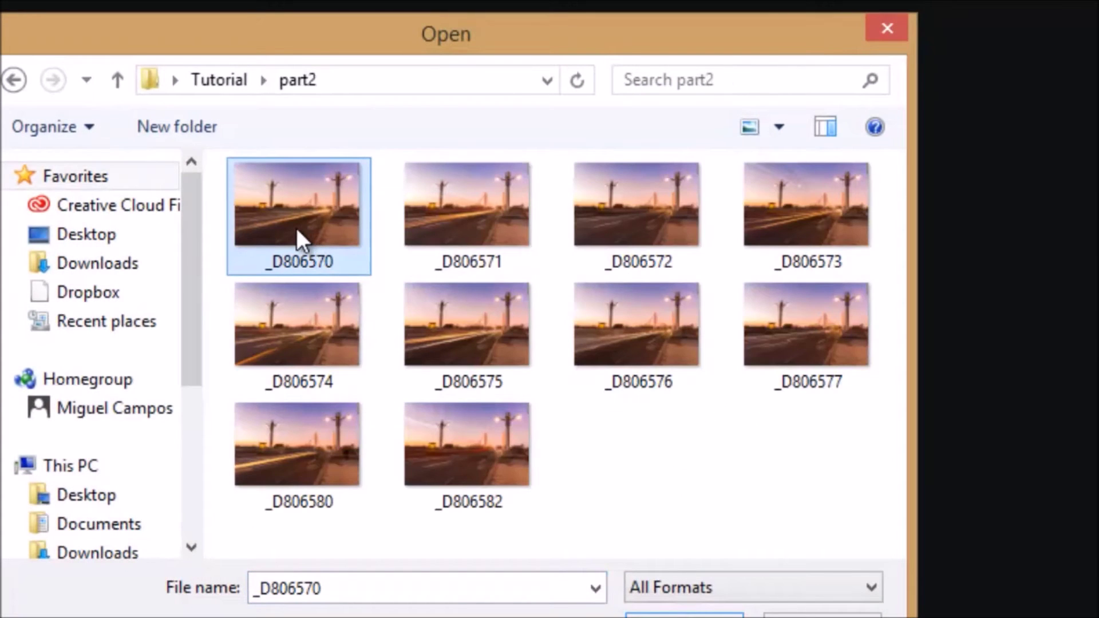
key("ctrl+a")
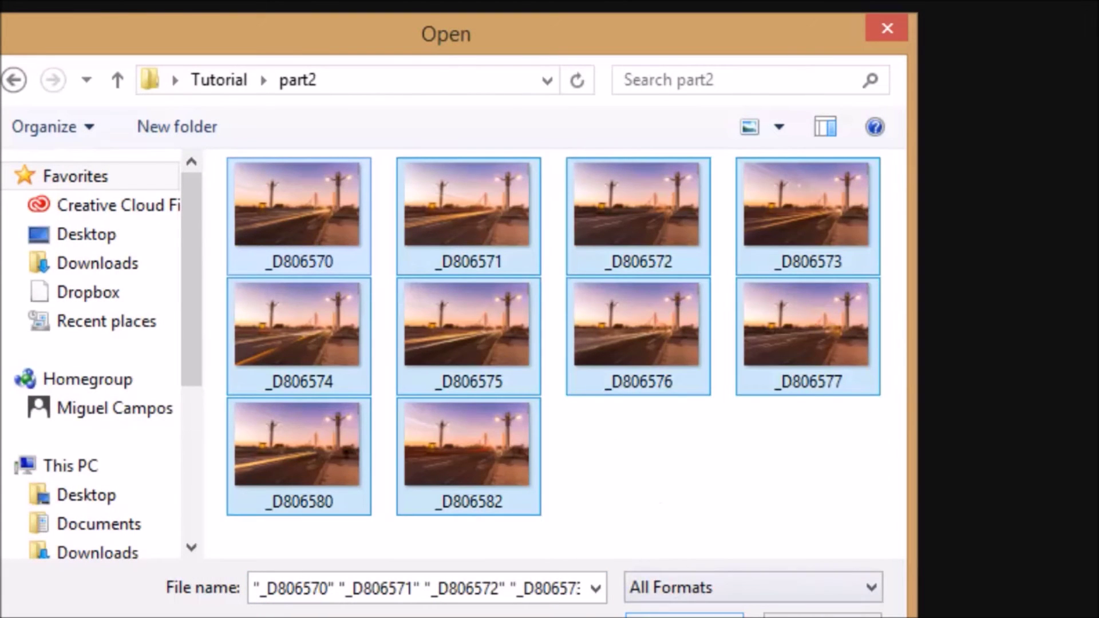
left_click(684, 615)
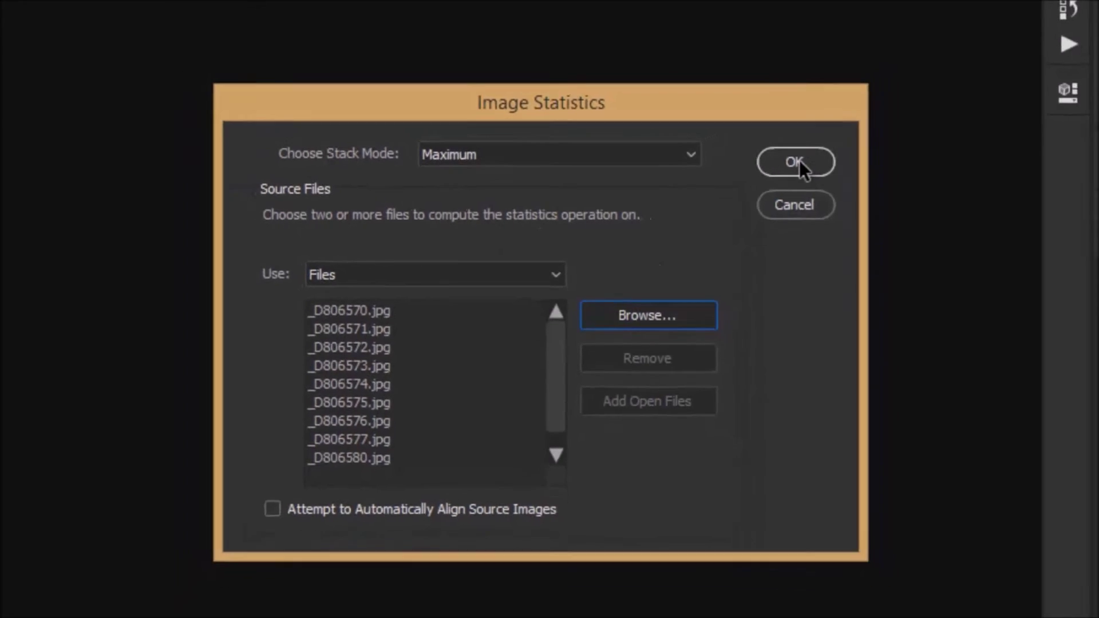
left_click(829, 157)
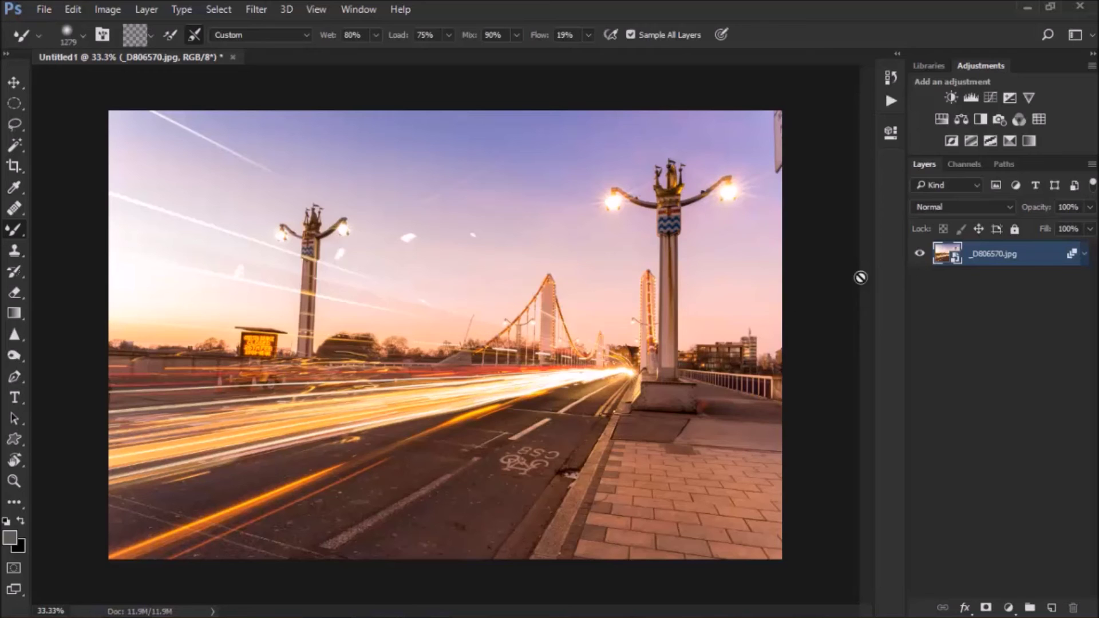
Inspect the ten stacked layers inside the Maximum smart object, then close its .psb
double_click(957, 261)
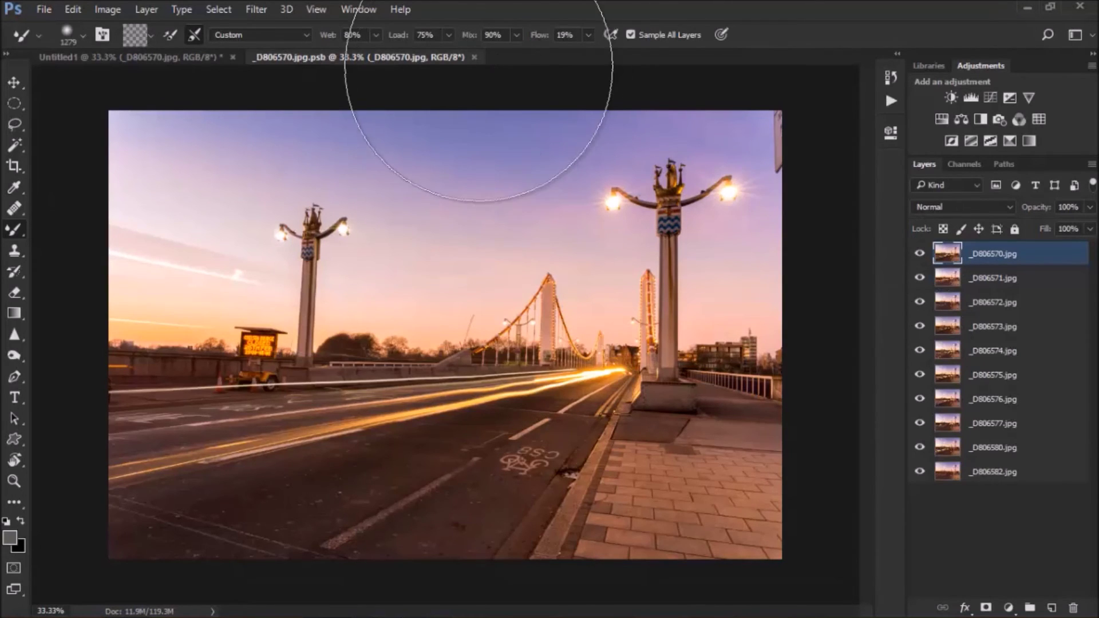
left_click(474, 57)
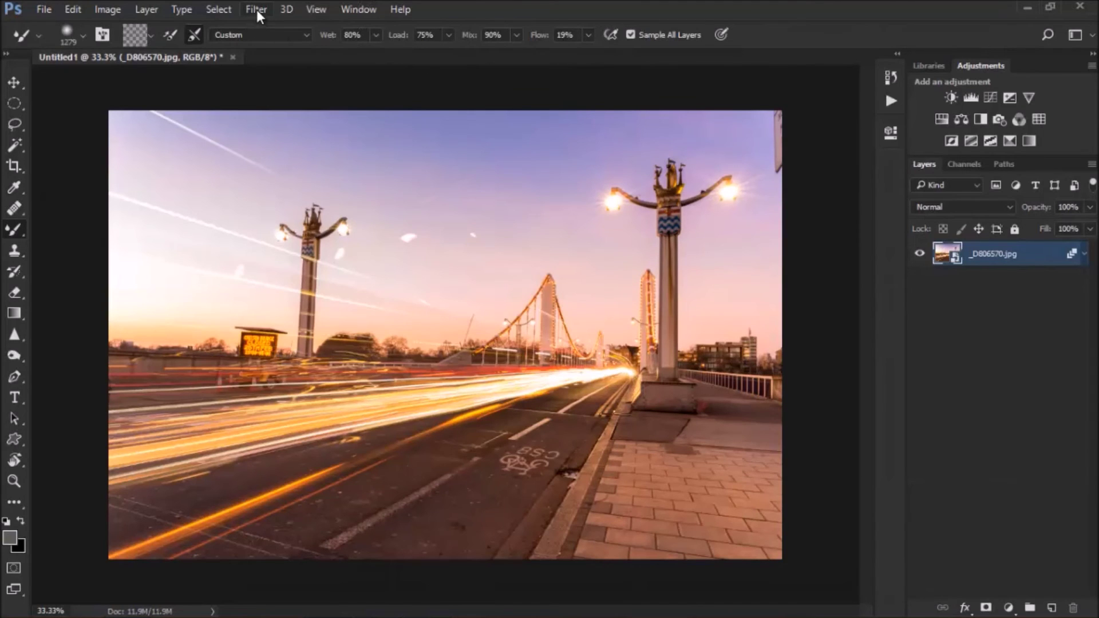
left_click(257, 9)
In Camera Raw Filter, set Exposure -0.35, Contrast +23, Highlights -71, Whites +10, Blacks -43, Clarity +33
left_click(314, 103)
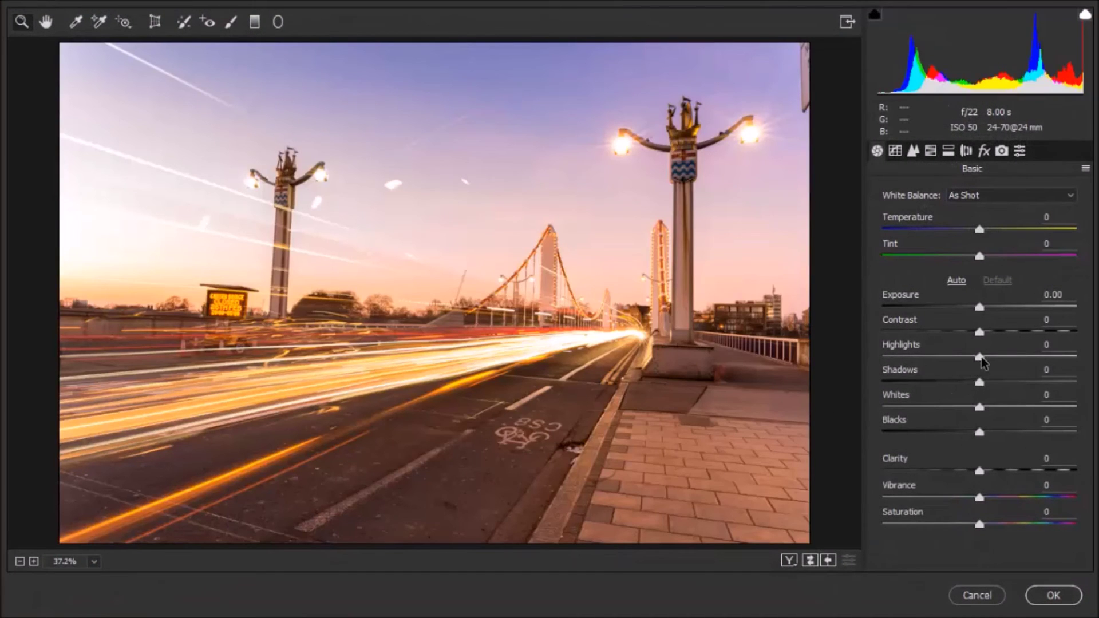
left_click_drag(980, 357, 911, 359)
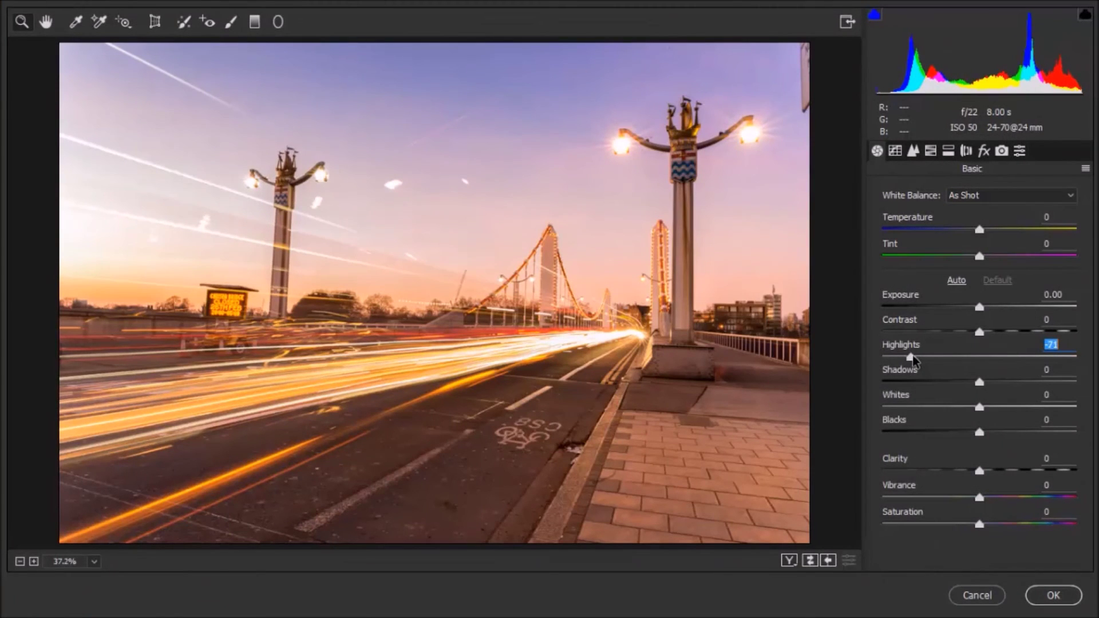
left_click_drag(980, 332, 973, 309)
left_click(978, 307)
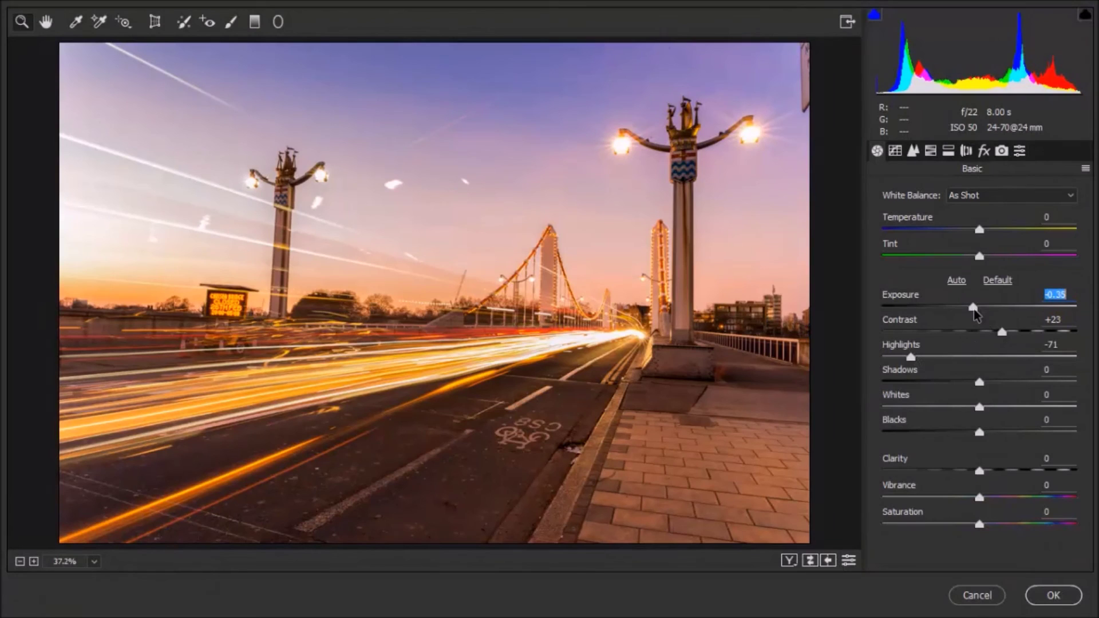
left_click_drag(980, 433, 990, 407)
left_click_drag(979, 471, 1012, 472)
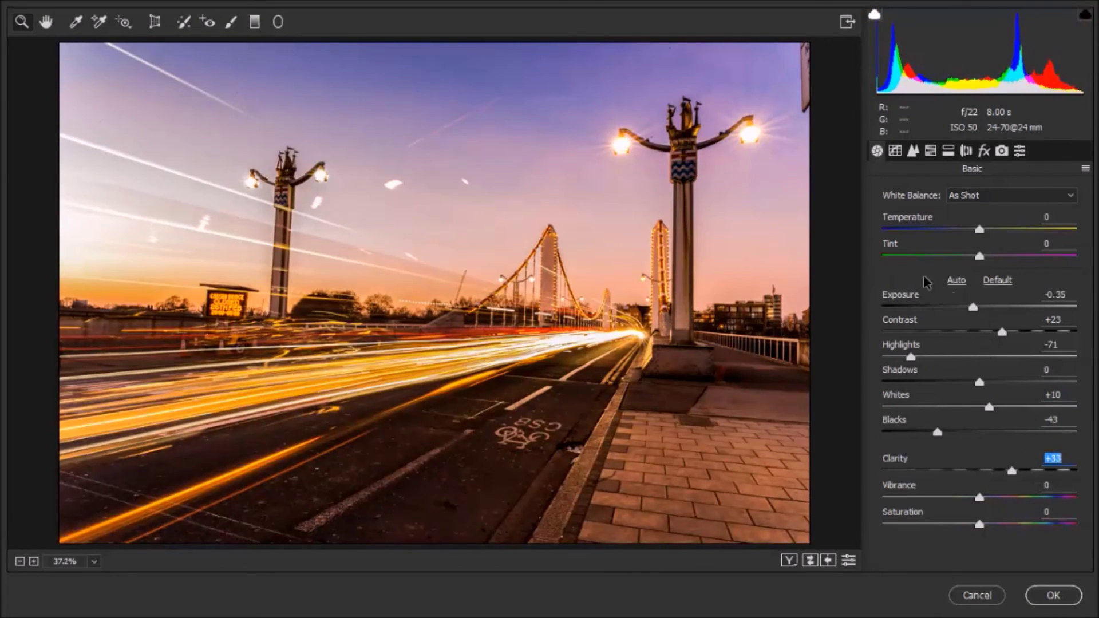
Add a sky-to-road graduated filter at Exposure -0.55, Temperature -6, and apply Camera Raw
left_click(255, 23)
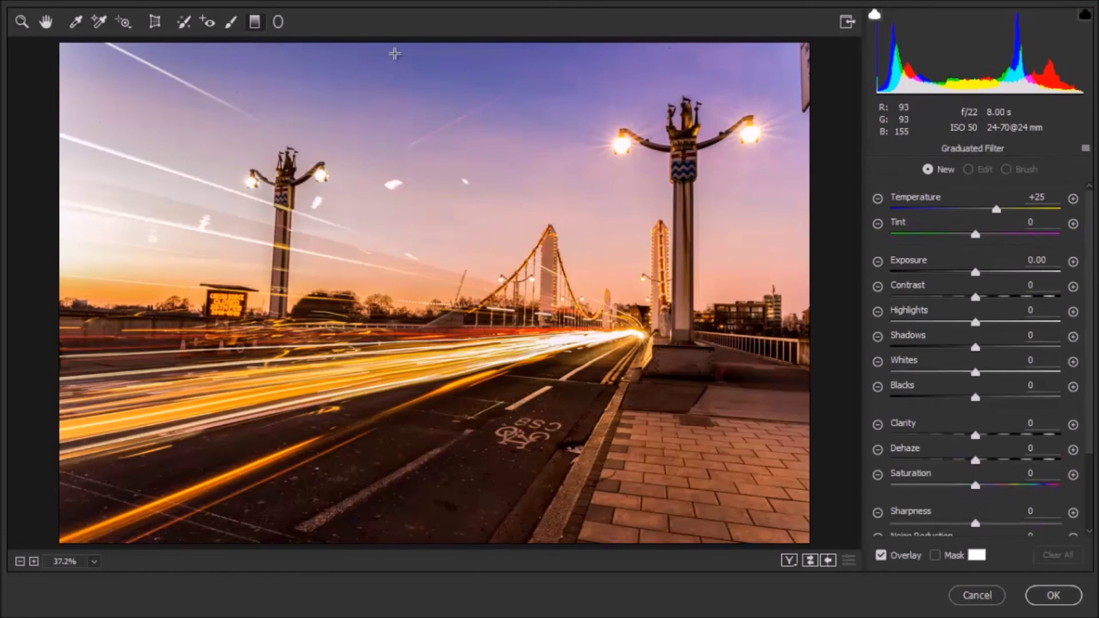
left_click_drag(392, 42, 392, 467)
left_click_drag(975, 273, 970, 275)
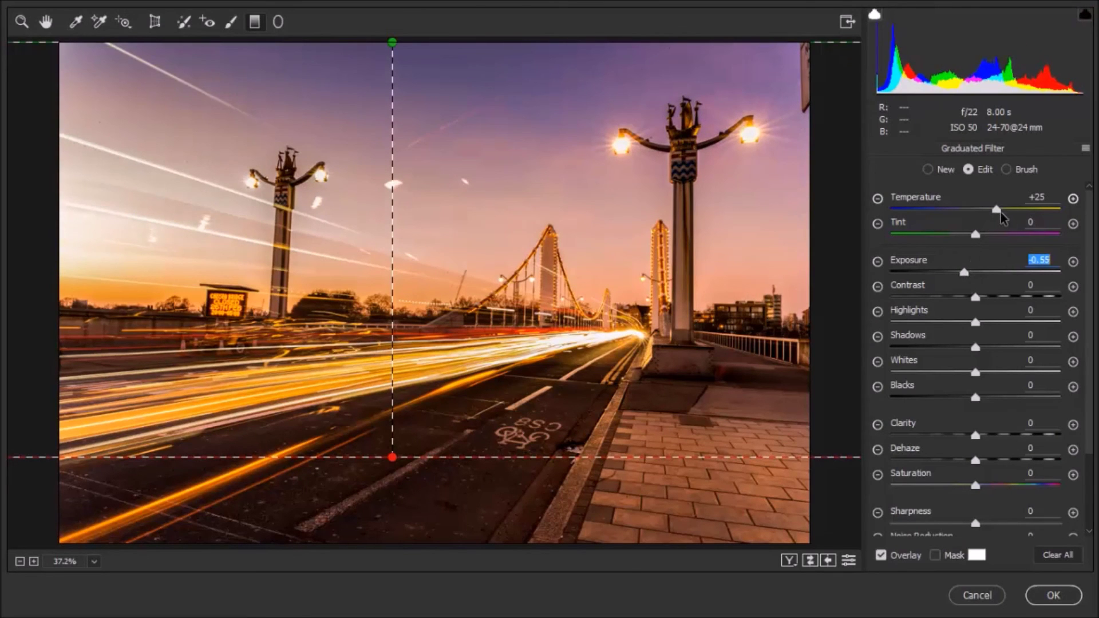
left_click_drag(997, 215, 973, 217)
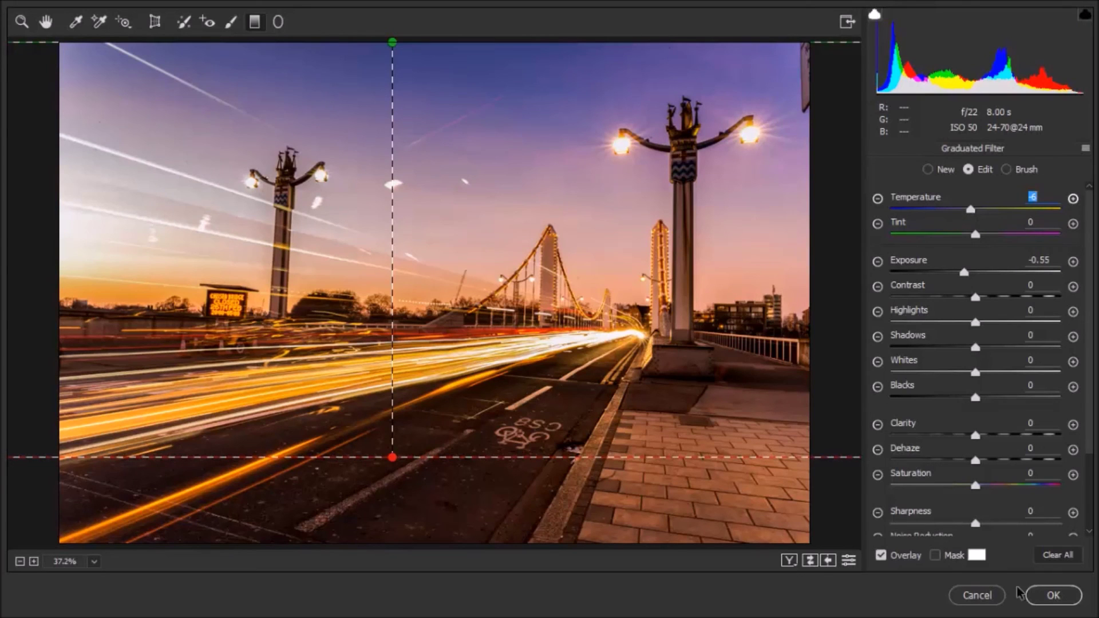
left_click(1053, 595)
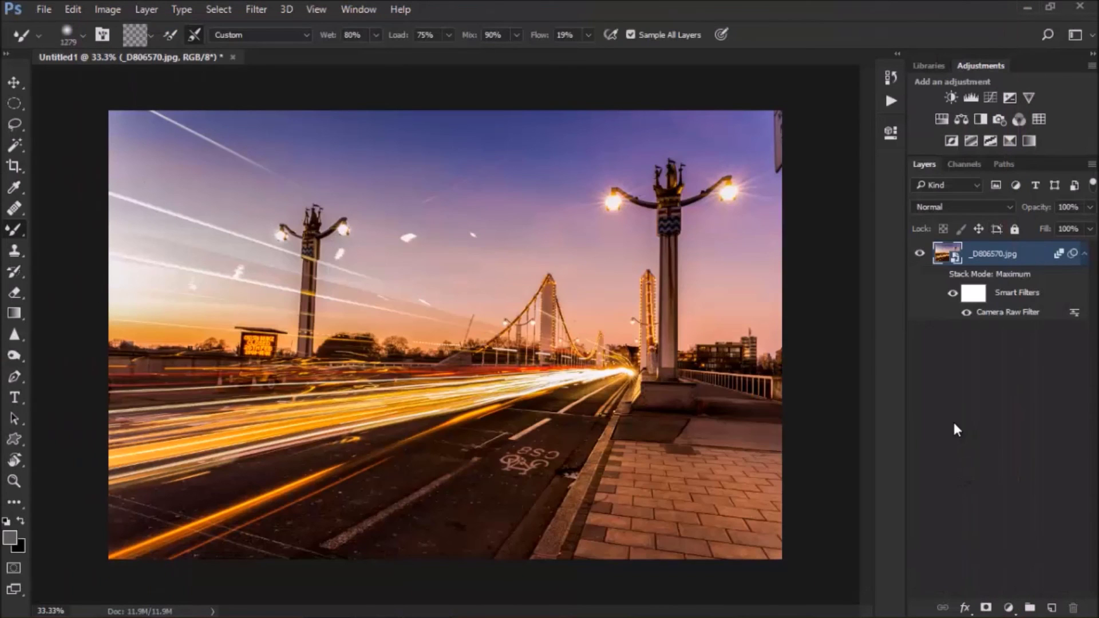